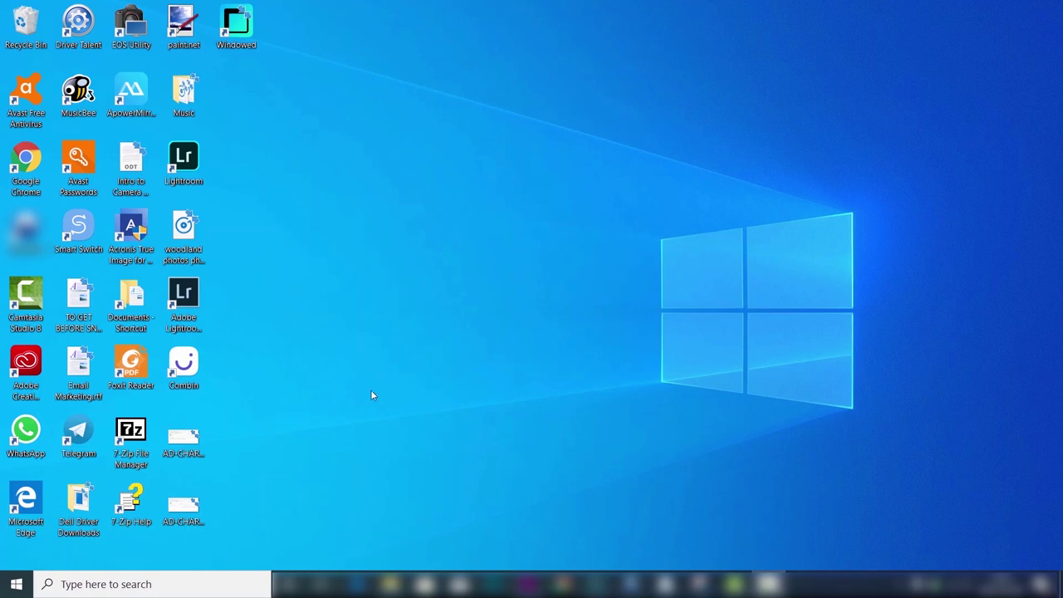
# Launch Google Chrome, search the web for "windowed" and open the windowed.io website from the results.
pyautogui.doubleClick(30, 165)
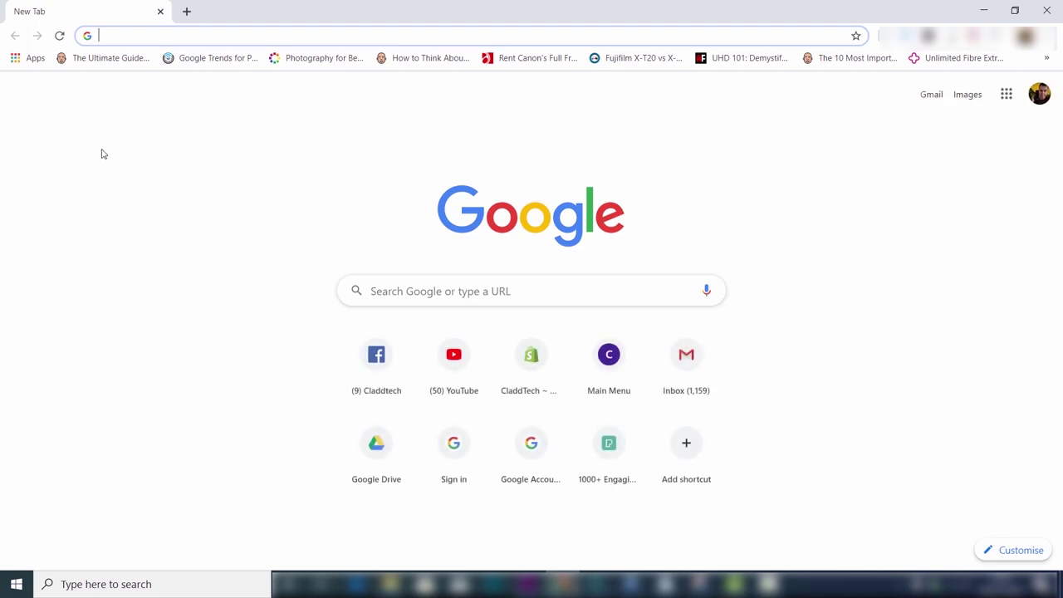
pyautogui.click(429, 297)
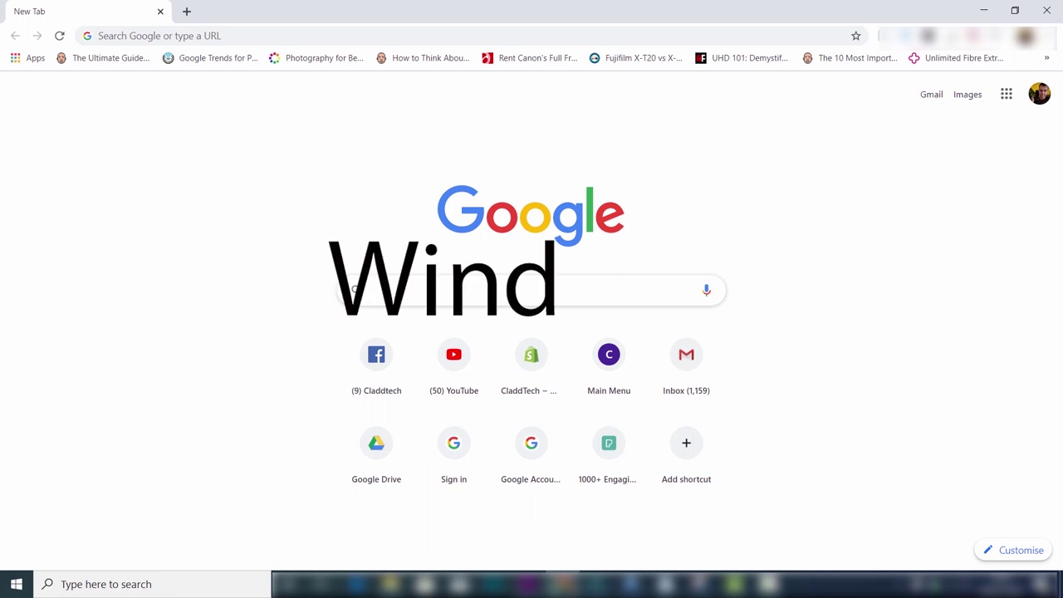
pyautogui.write('windowed')
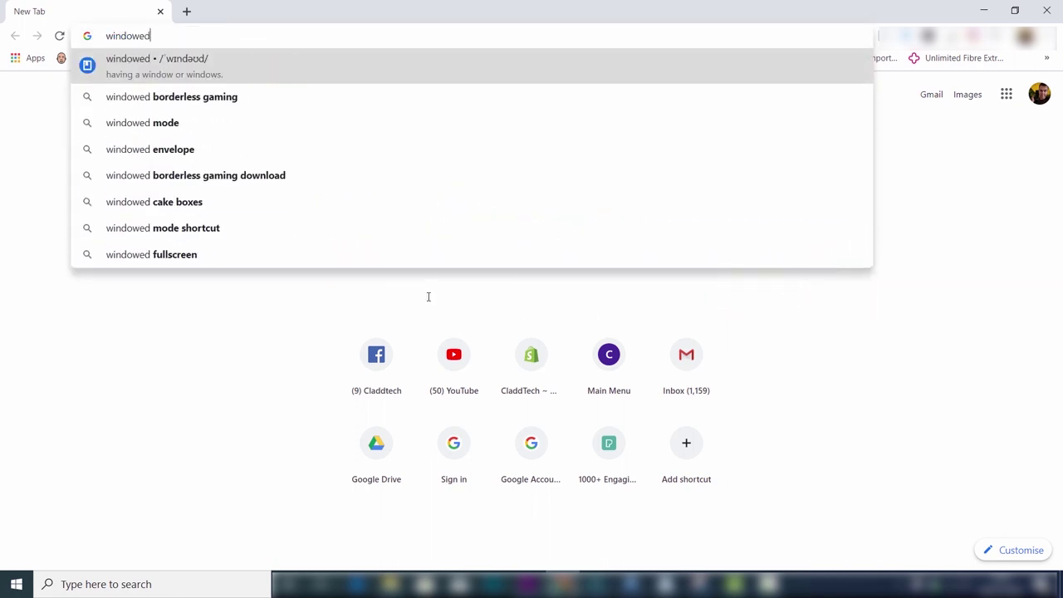
pyautogui.press('Return')
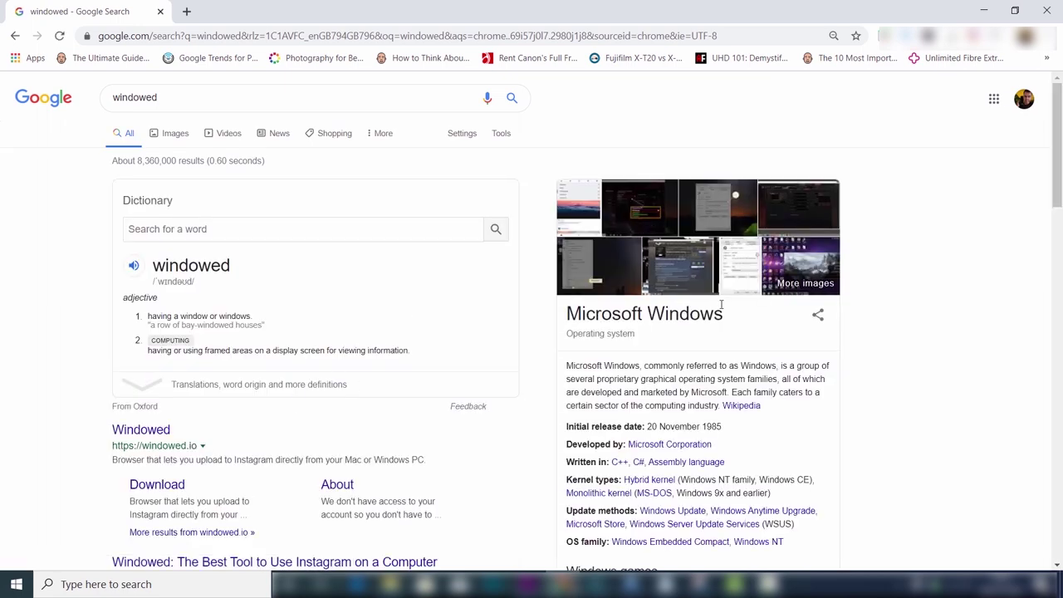
pyautogui.moveTo(1060, 169); pyautogui.dragTo(1060, 242)
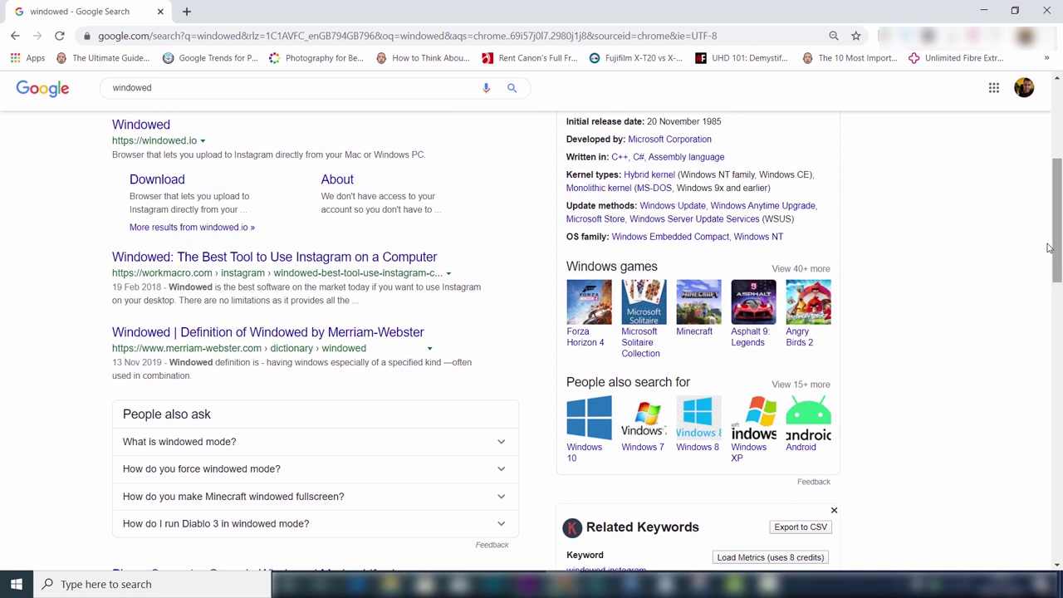
pyautogui.click(165, 131)
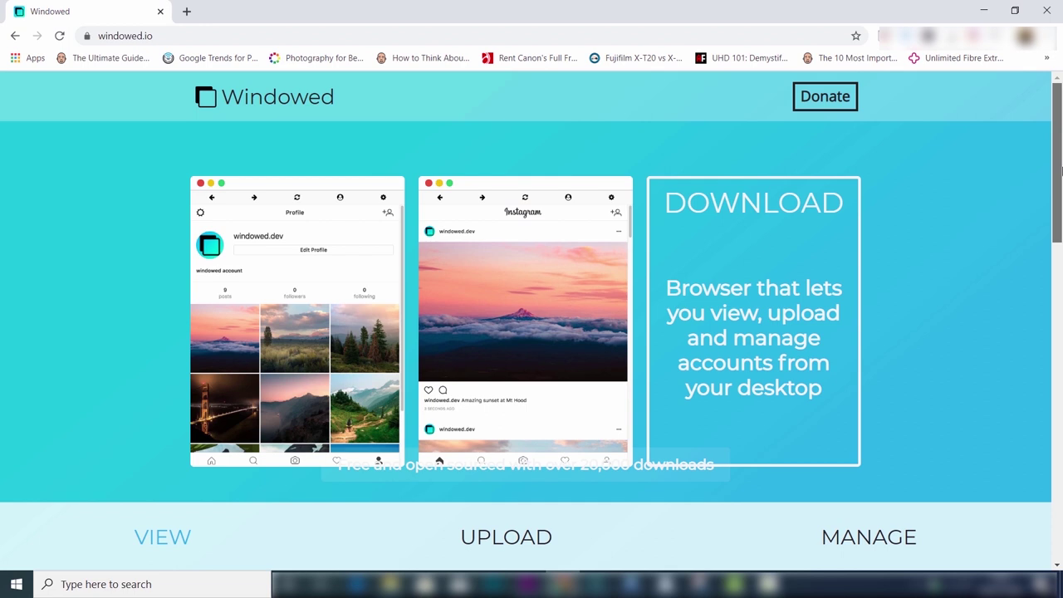
# Go to the Windowed download page and download the Windows v1.3.0 installer.
pyautogui.scroll(-1, 957, 233)
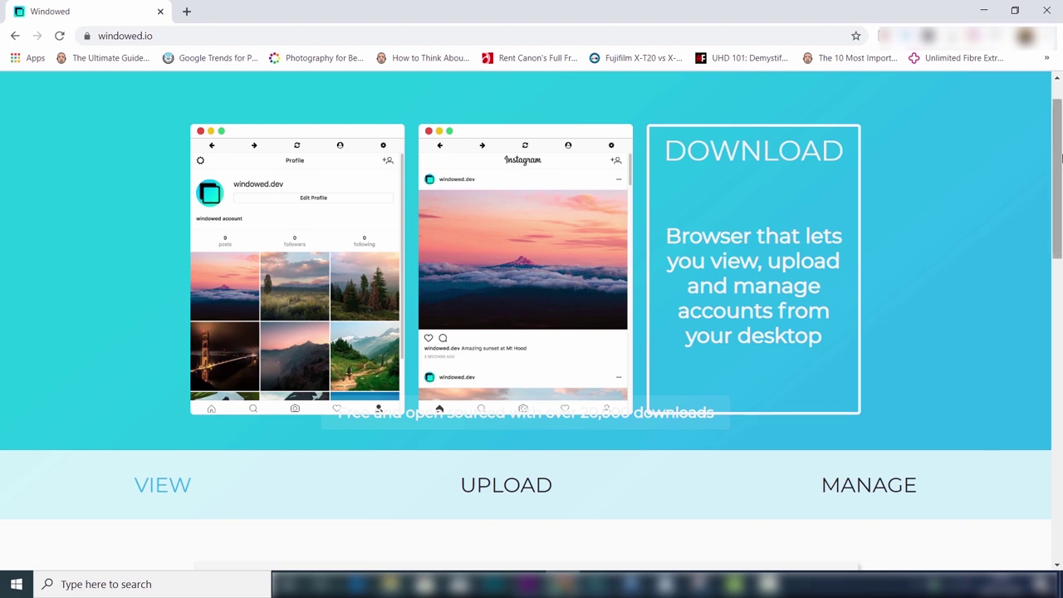
pyautogui.moveTo(1061, 160)
pyautogui.mouseDown()
pyautogui.moveTo(1060, 262)
pyautogui.moveTo(1056, 149)
pyautogui.mouseUp()
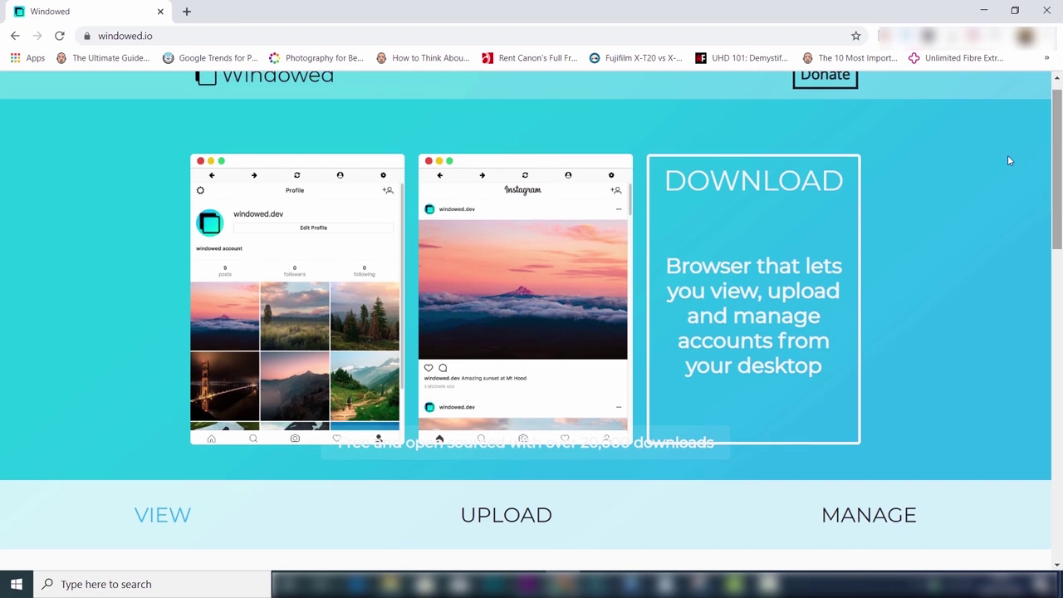
pyautogui.click(722, 276)
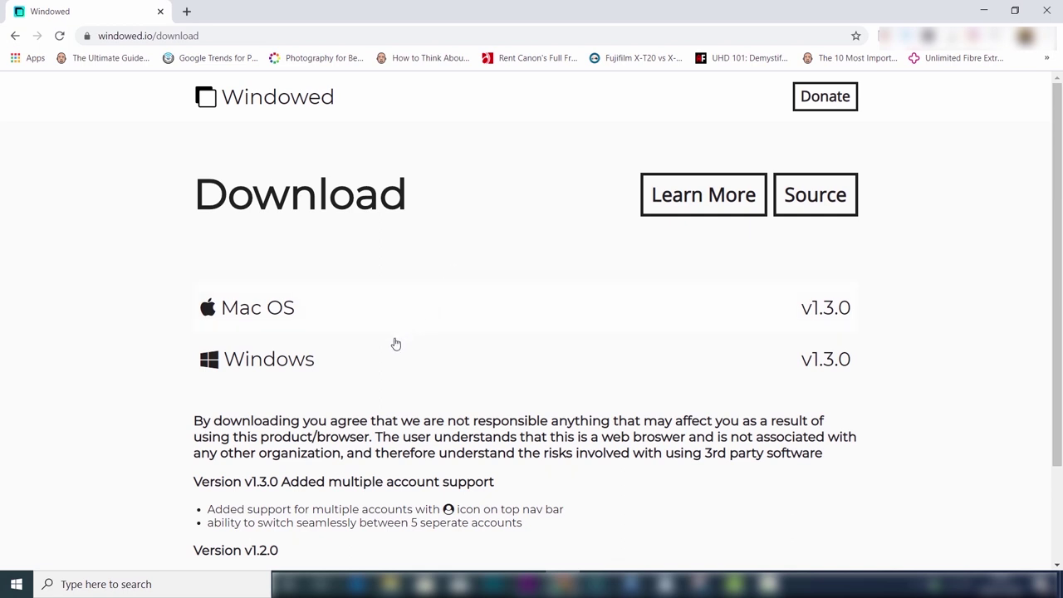
pyautogui.click(373, 374)
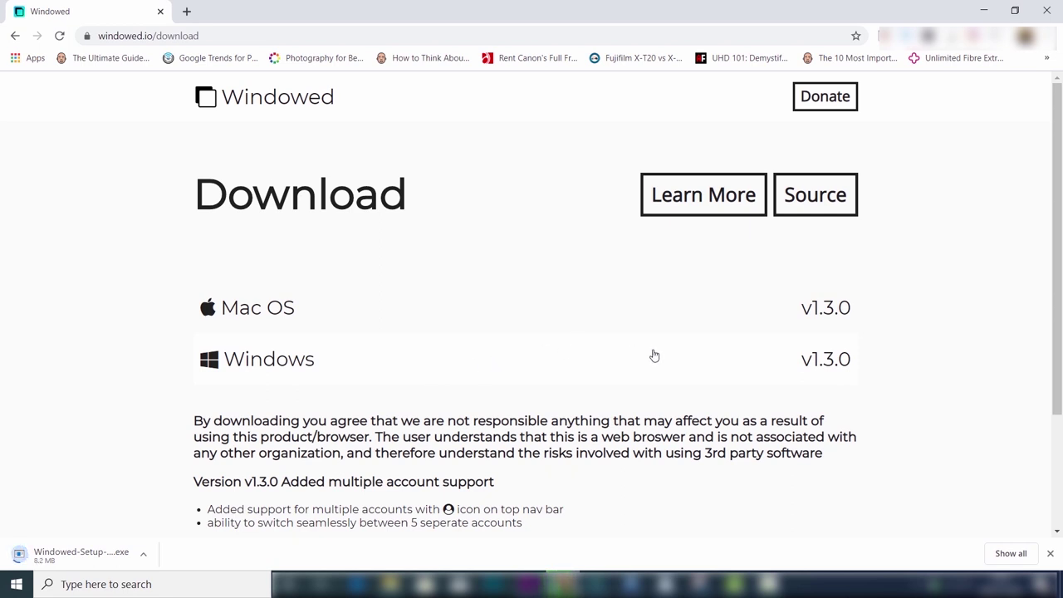
# Minimize the browser, launch Windowed from the desktop and continue with the saved Instagram account.
pyautogui.click(989, 11)
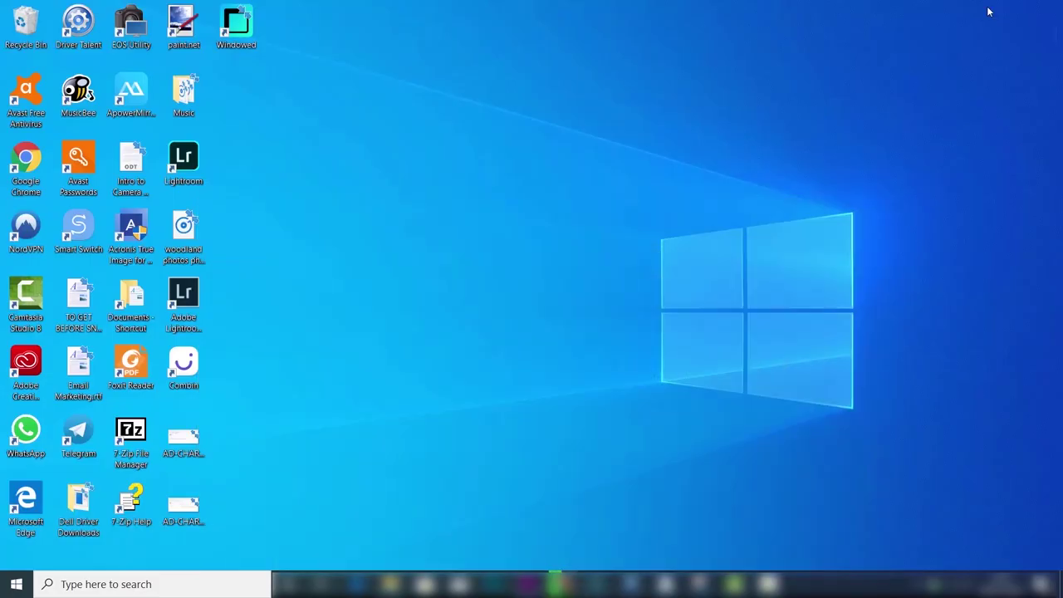
pyautogui.doubleClick(204, 51)
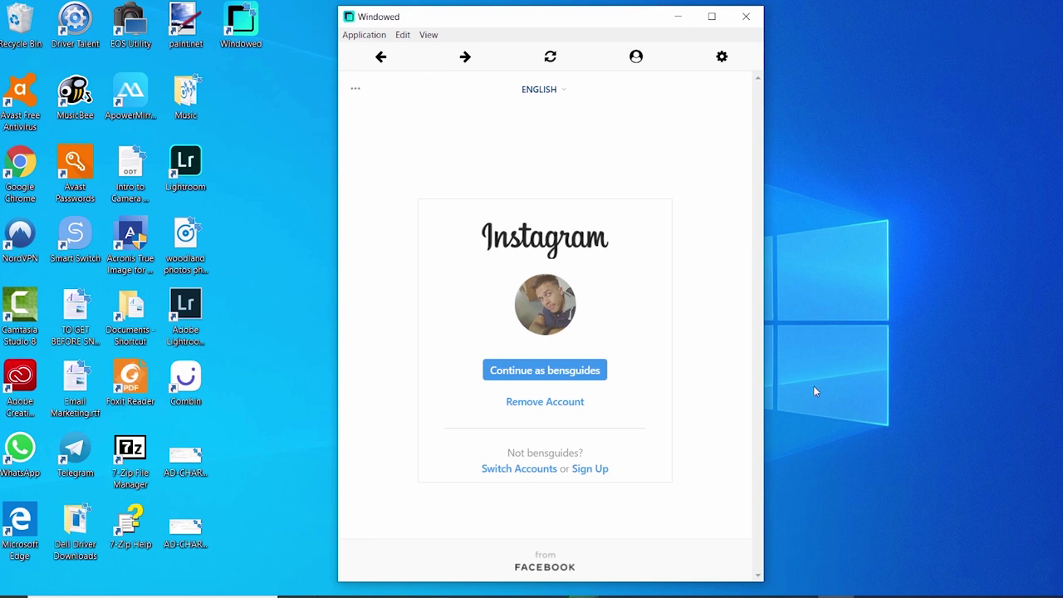
pyautogui.click(587, 375)
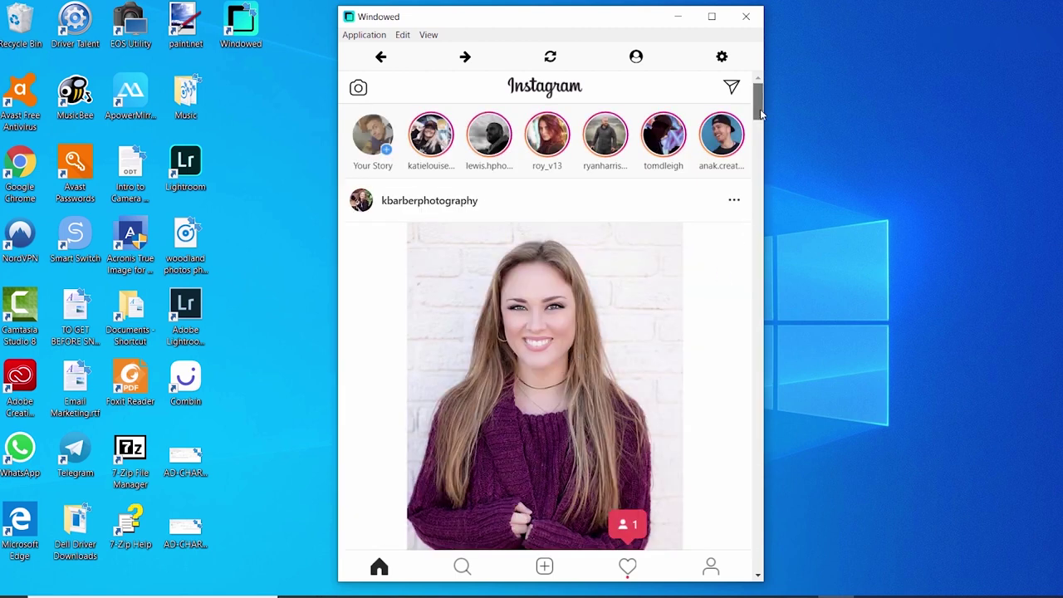
# Browse the Instagram home feed in Windowed and view the account's own profile page.
pyautogui.moveTo(761, 116); pyautogui.dragTo(782, 239)
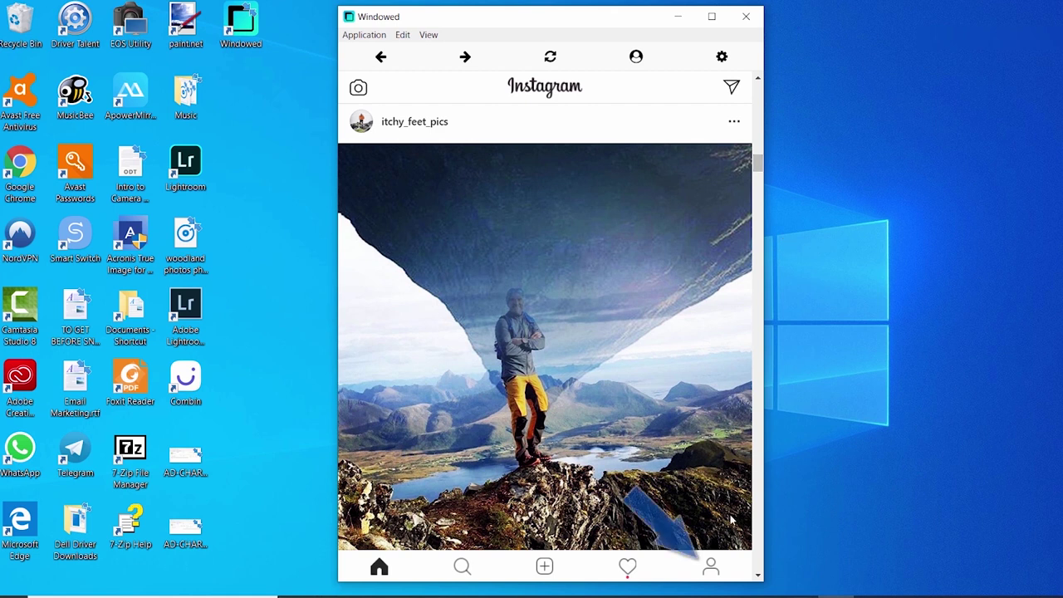
pyautogui.click(711, 570)
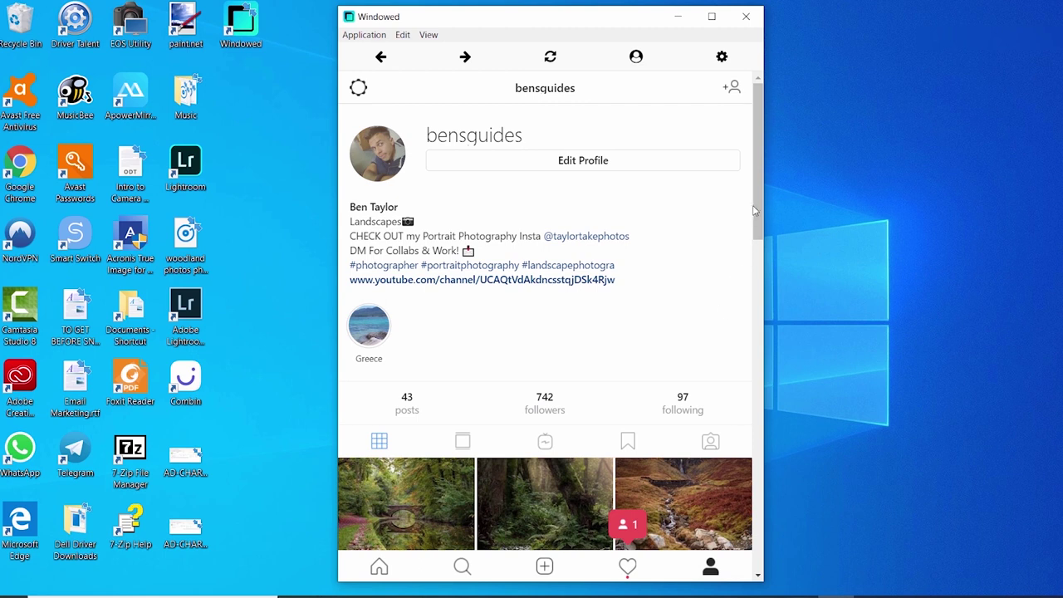
pyautogui.moveTo(759, 205)
pyautogui.mouseDown()
pyautogui.moveTo(758, 295)
pyautogui.moveTo(773, 199)
pyautogui.mouseUp()
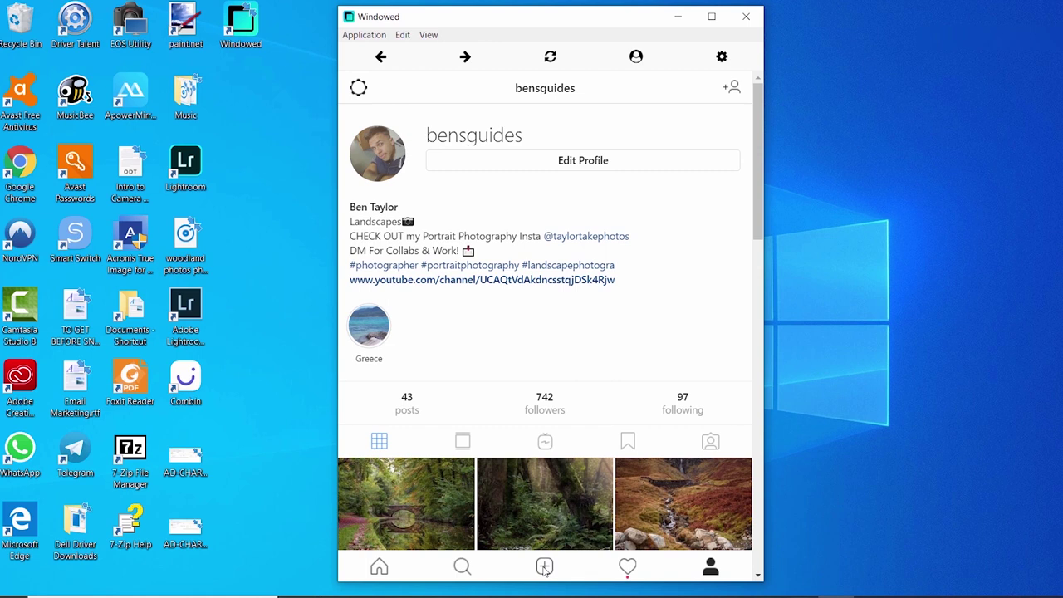
# Start a new photo post with 4.JPG from Derby Shoot Ideas, fit the full uncropped image and proceed past the edit stage.
pyautogui.click(544, 567)
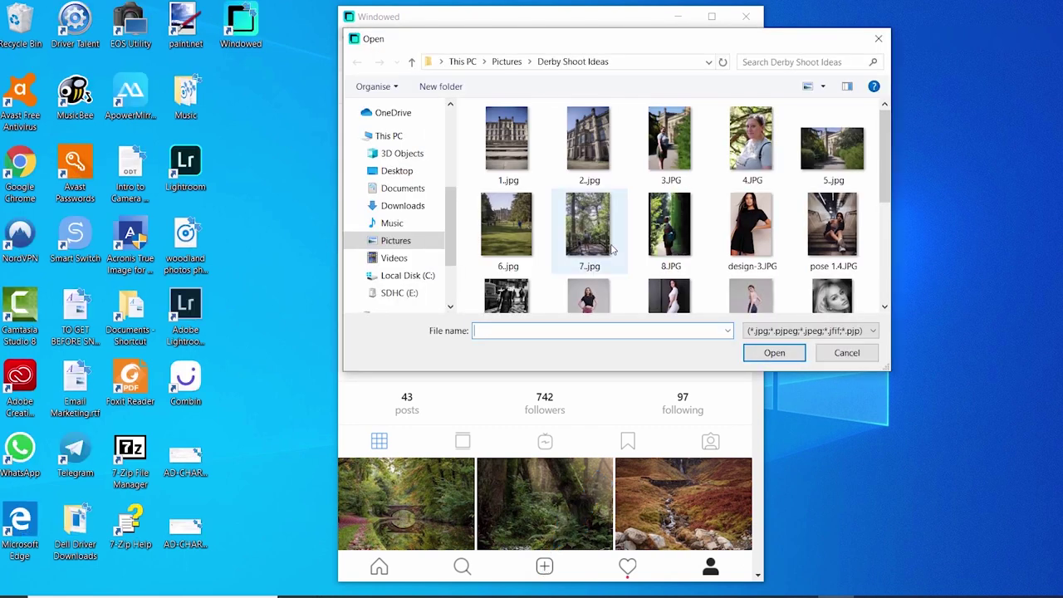
pyautogui.click(760, 139)
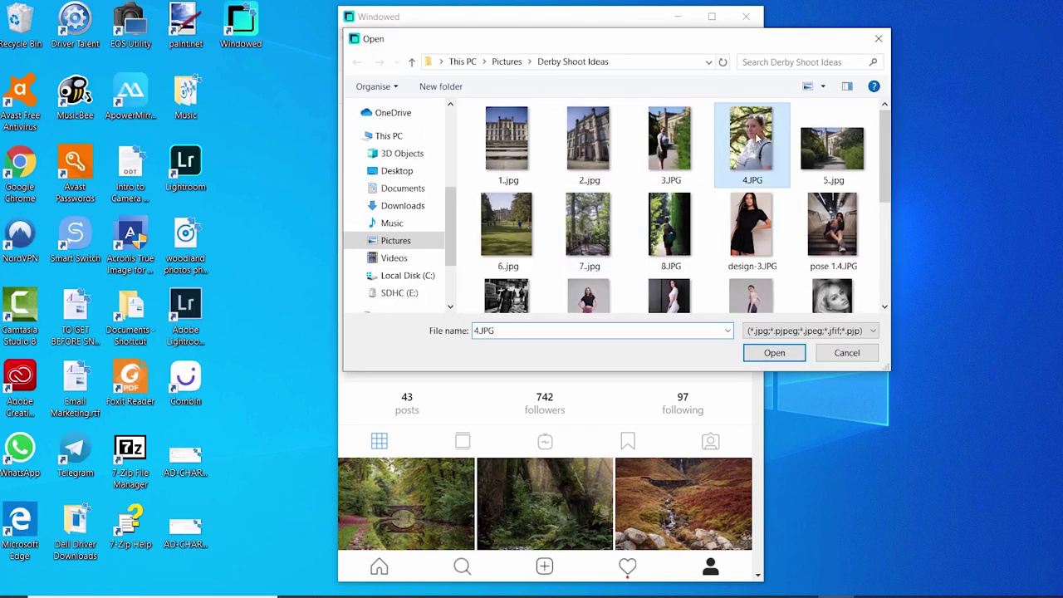
pyautogui.click(767, 354)
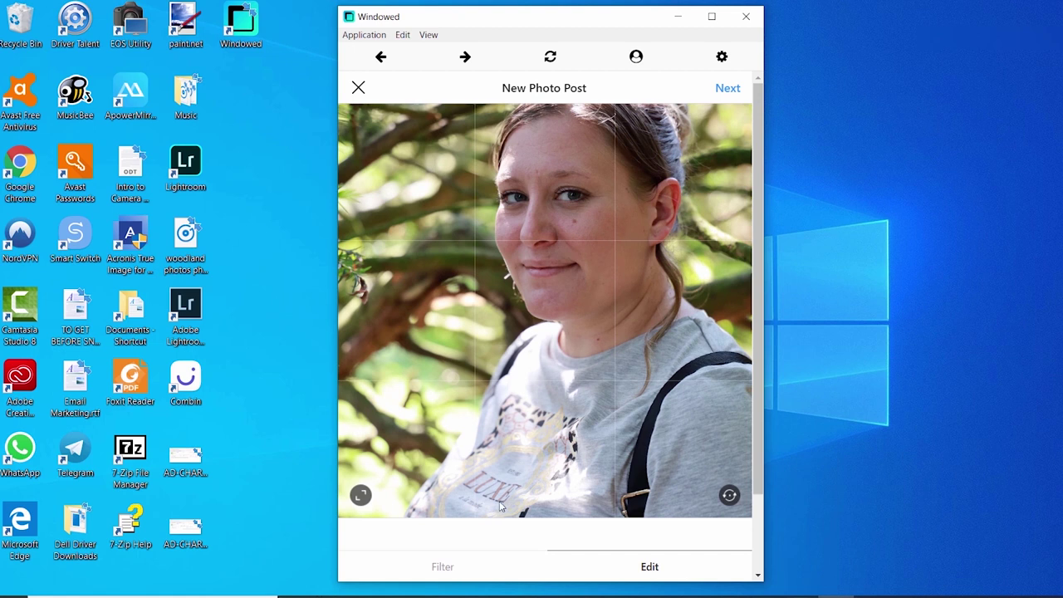
pyautogui.click(361, 496)
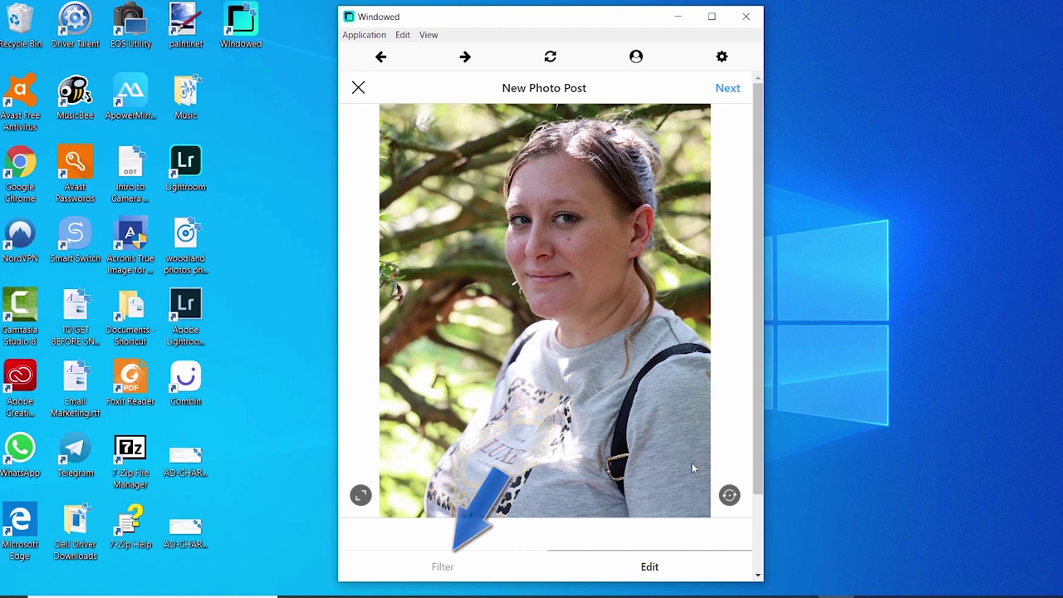
pyautogui.click(729, 89)
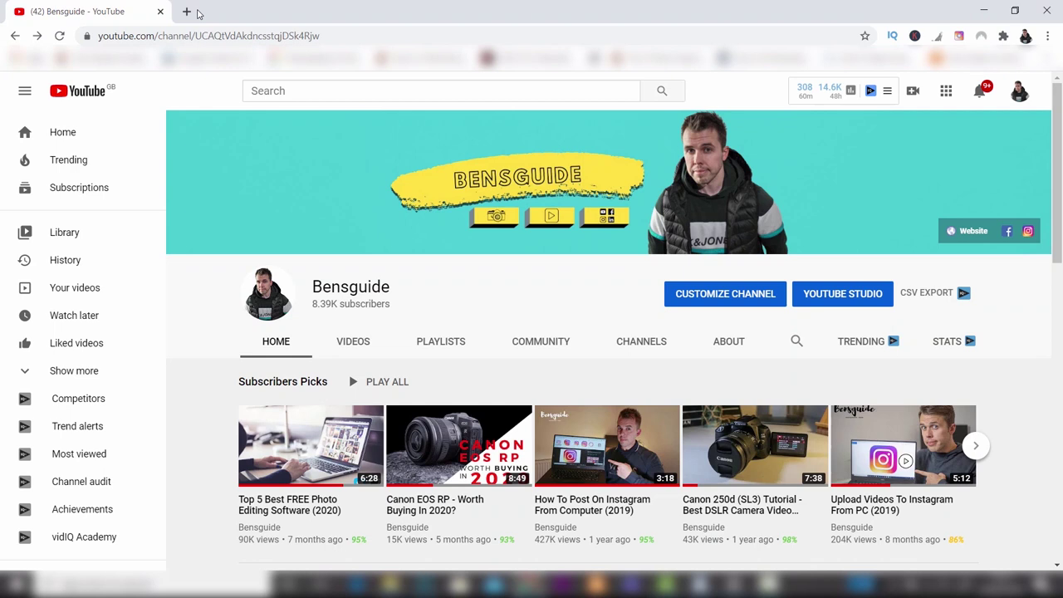
# In a new Chrome tab, search for "Lately Social" and open the latelysocial.com website.
pyautogui.click(188, 12)
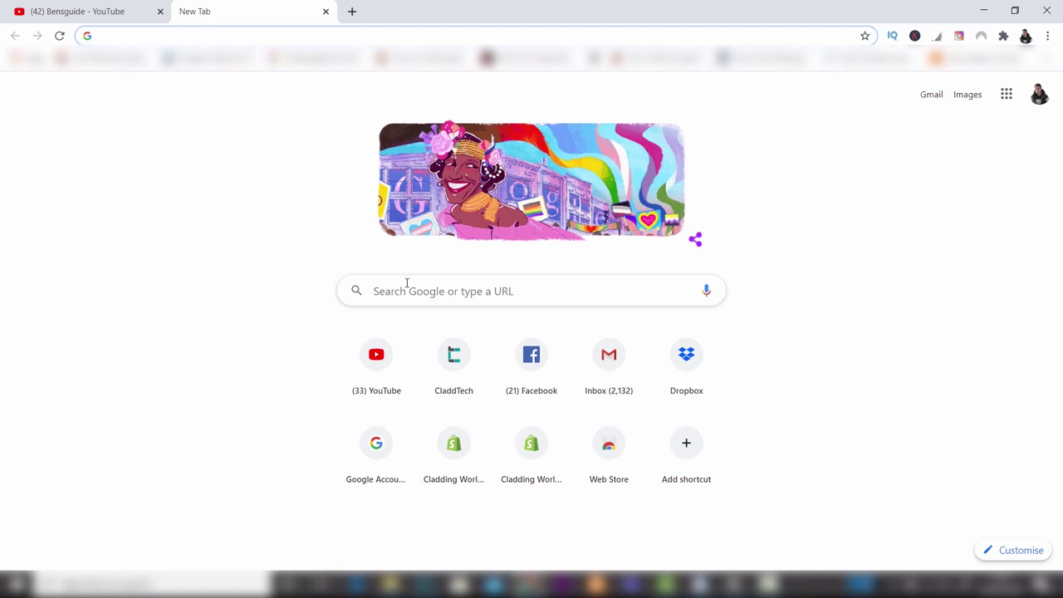
pyautogui.click(437, 292)
pyautogui.write('La')
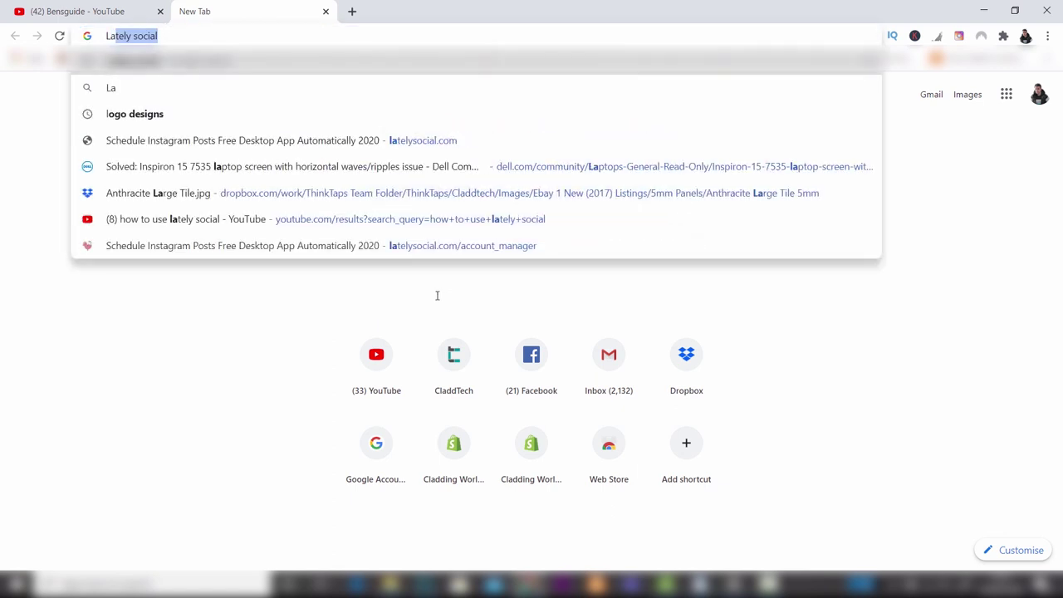
pyautogui.write('tely Social')
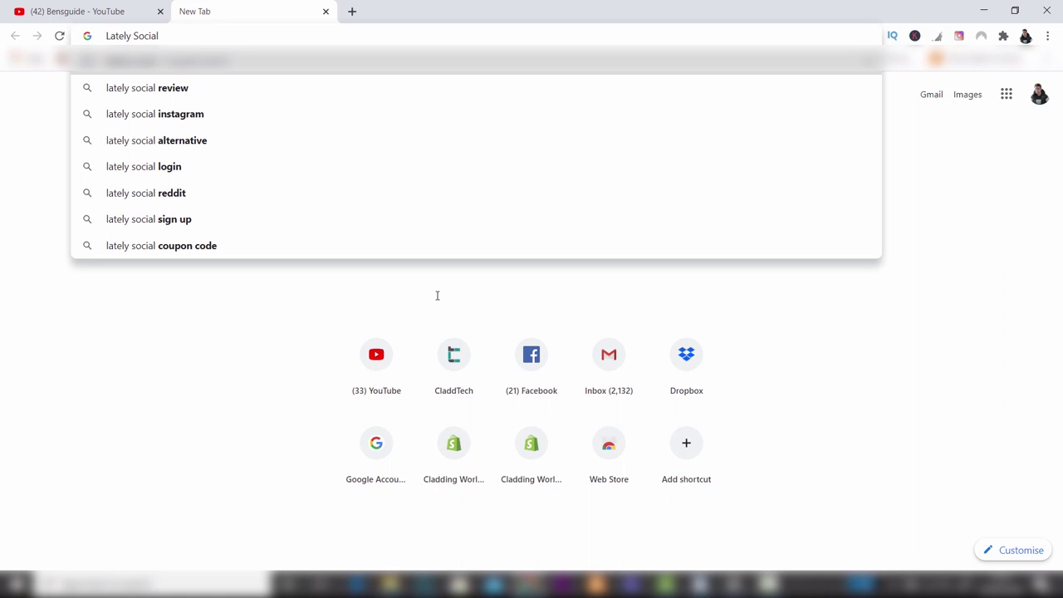
pyautogui.press('Return')
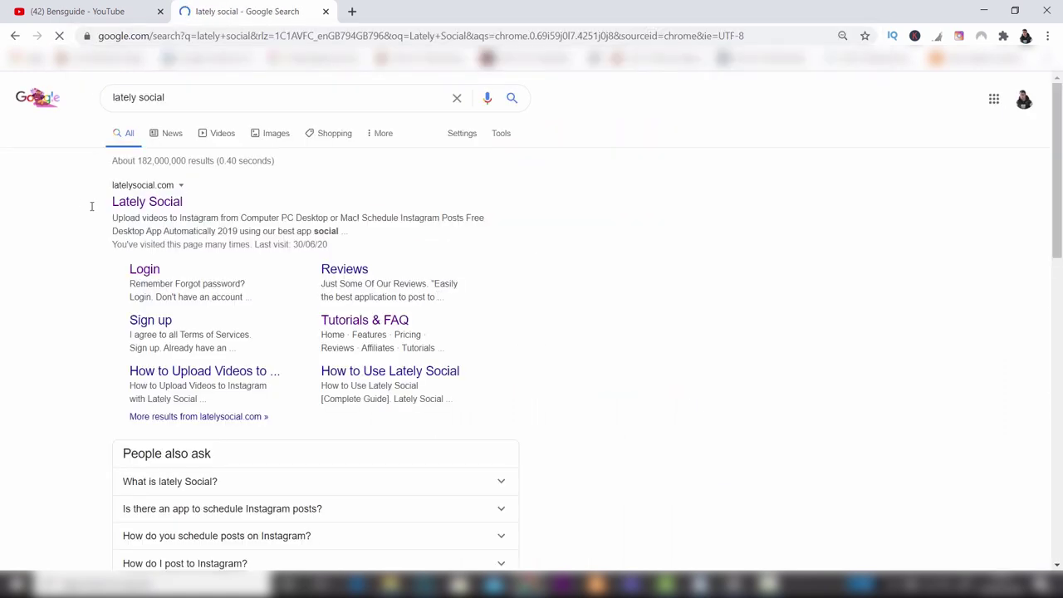
pyautogui.click(140, 201)
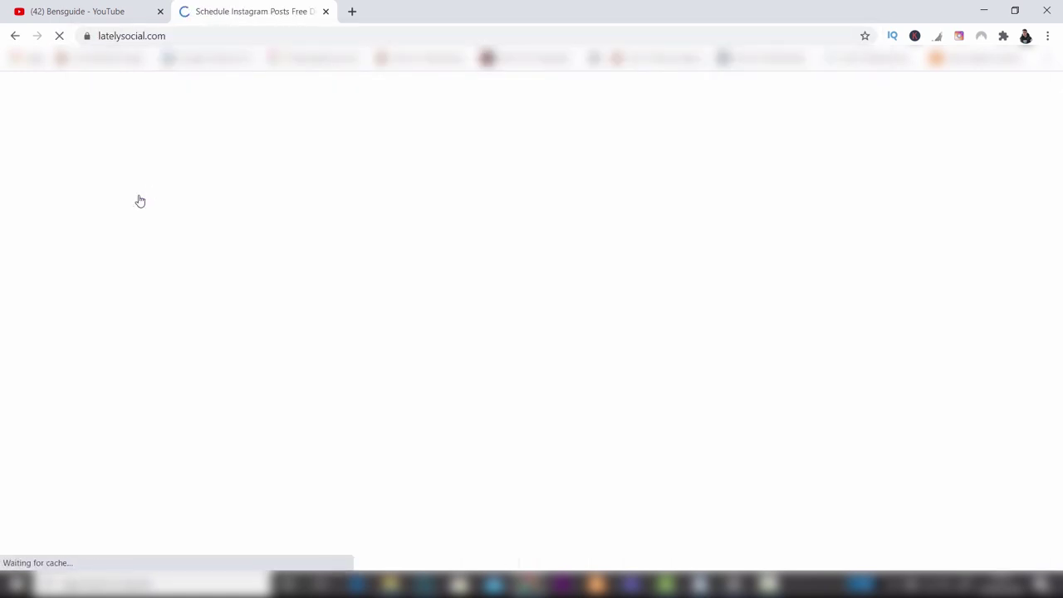
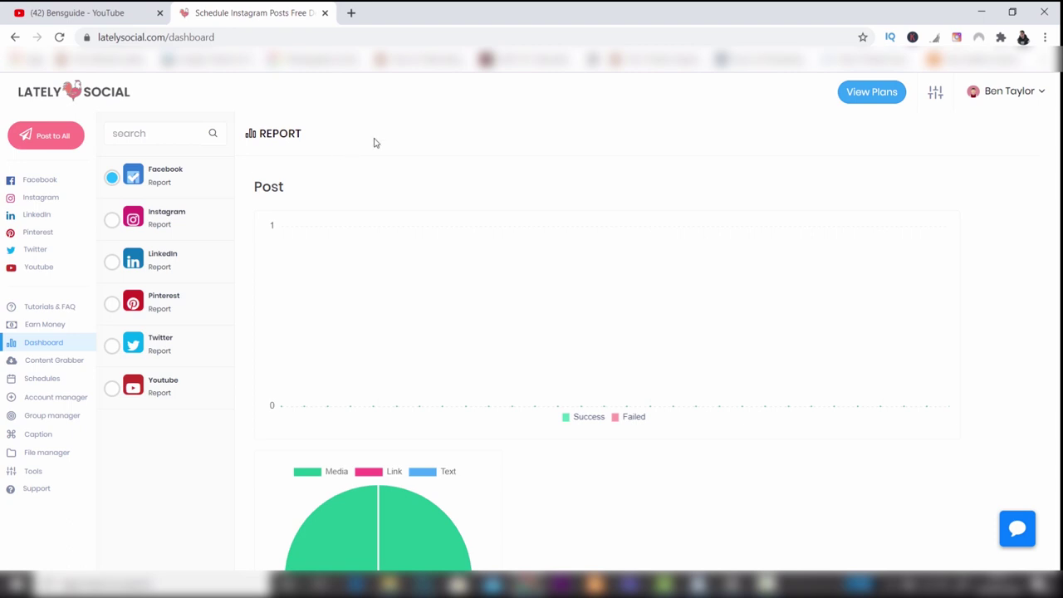
pyautogui.click(54, 397)
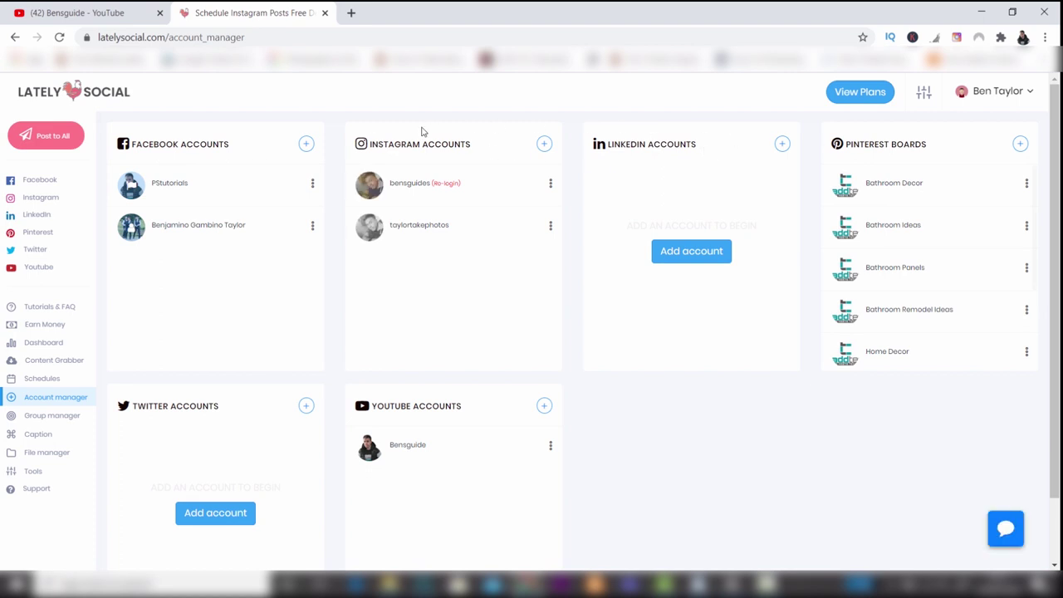
pyautogui.click(545, 145)
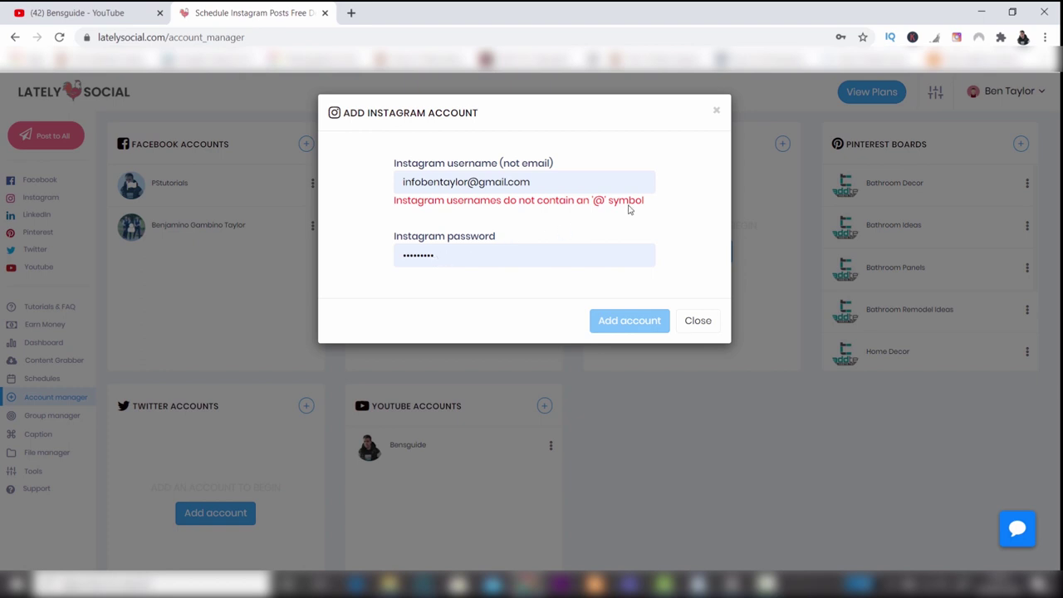
pyautogui.click(716, 110)
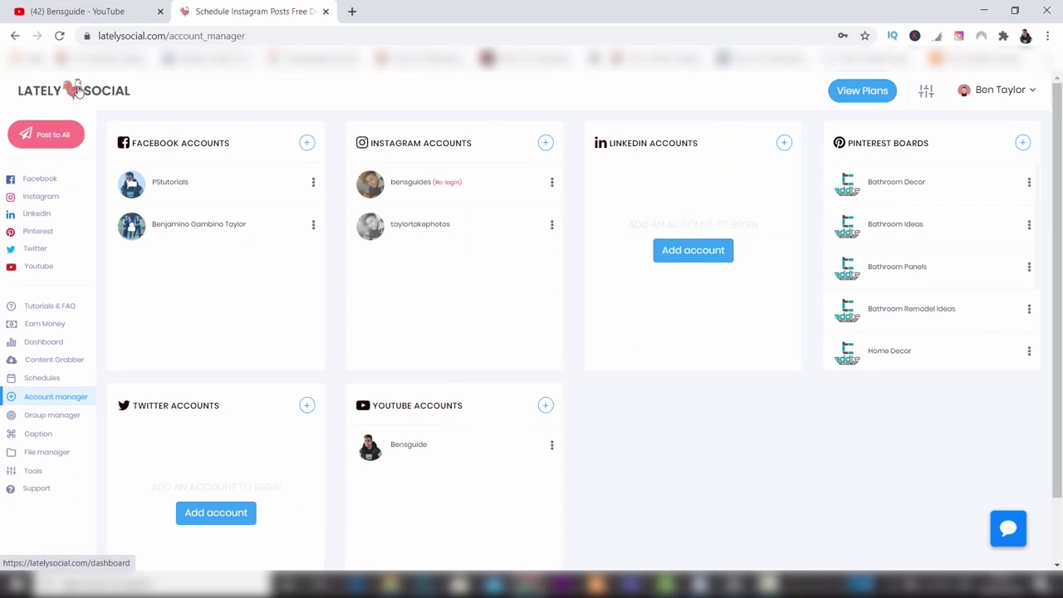
# Open the Tutorials & FAQ page and review the answers on Instagram security and verification codes.
pyautogui.click(52, 308)
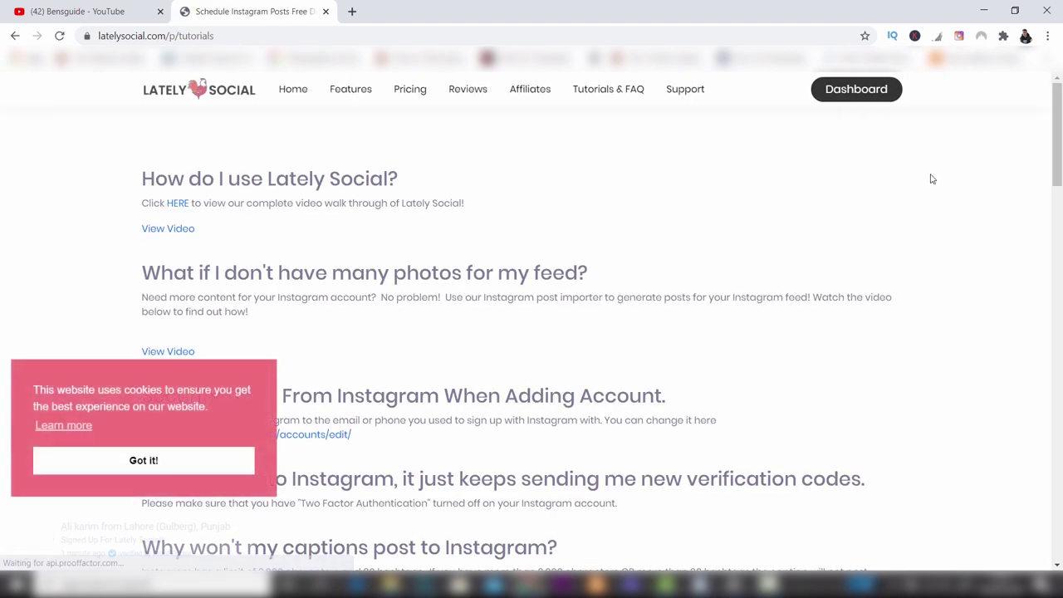
pyautogui.moveTo(1058, 176); pyautogui.dragTo(1057, 221)
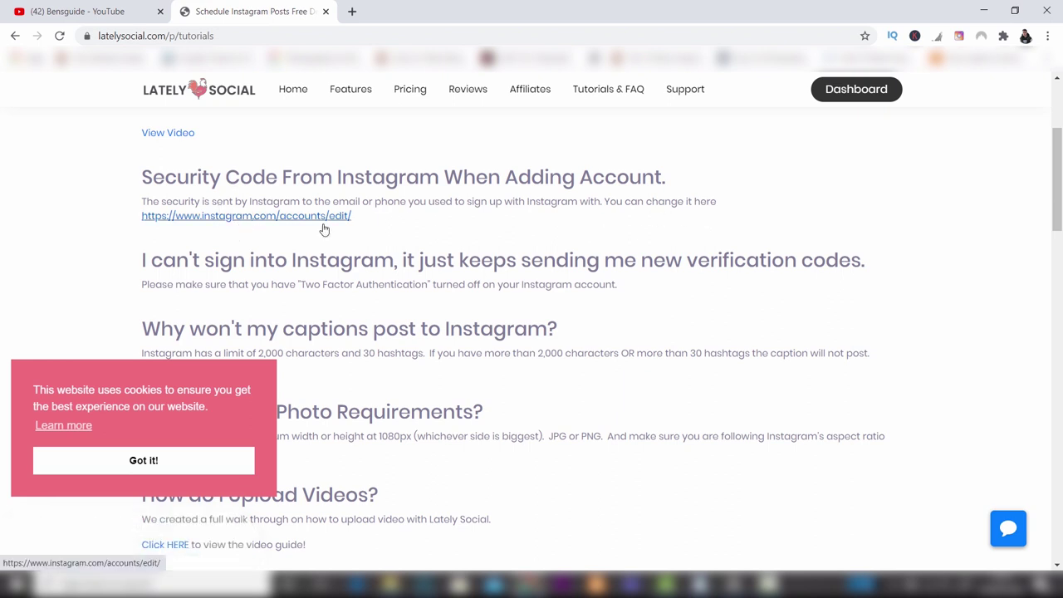
pyautogui.scroll(3, 325, 227)
# Return to the account manager, view the Add Instagram Account form again and close it without adding an account.
pyautogui.click(15, 38)
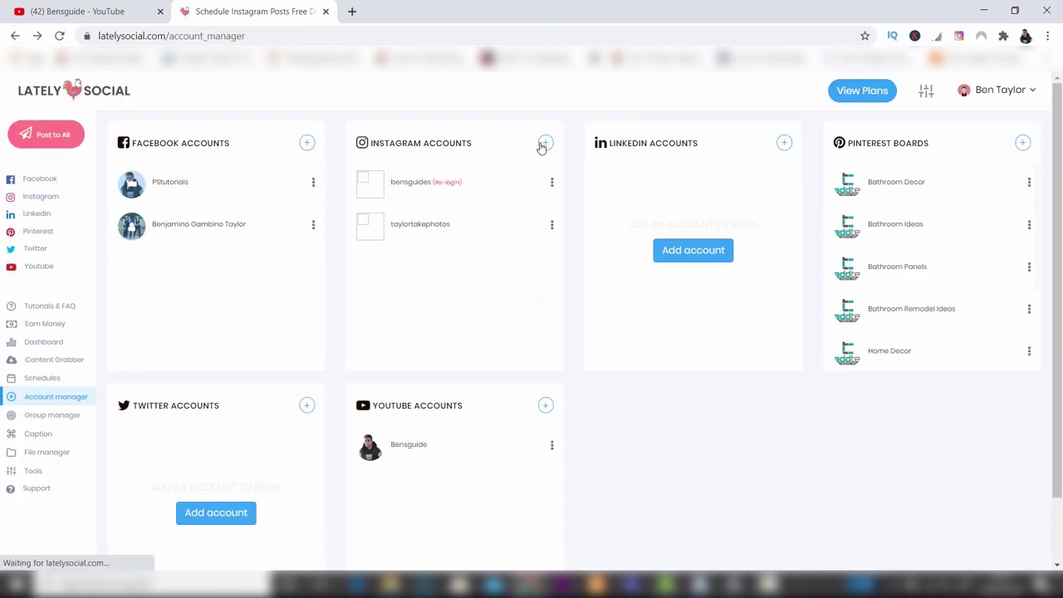
pyautogui.click(546, 145)
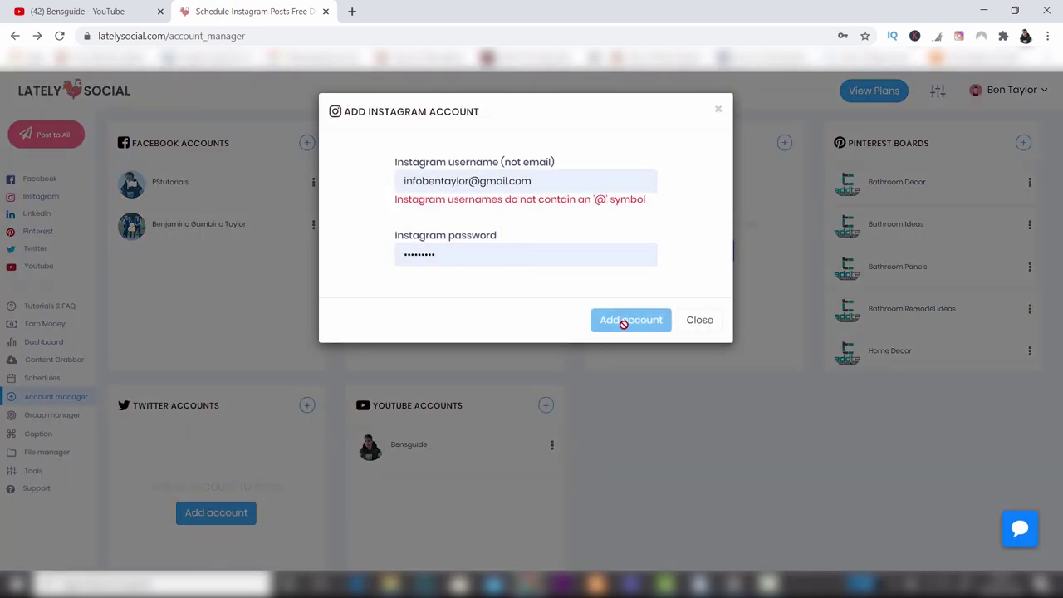
pyautogui.click(718, 109)
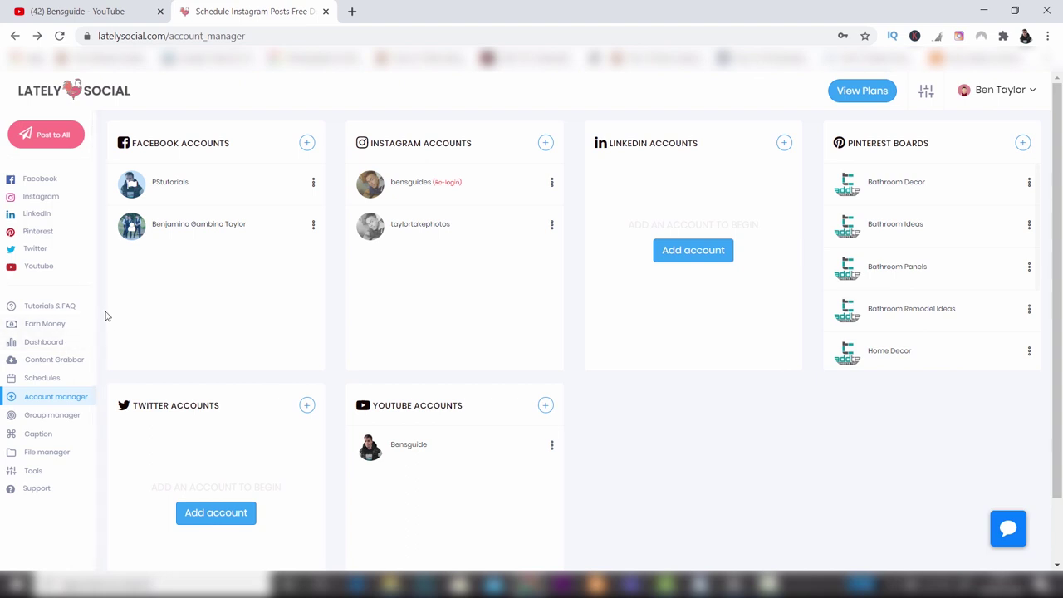
# Open the Instagram post composer and select the listed Instagram profile as the posting account.
pyautogui.click(63, 202)
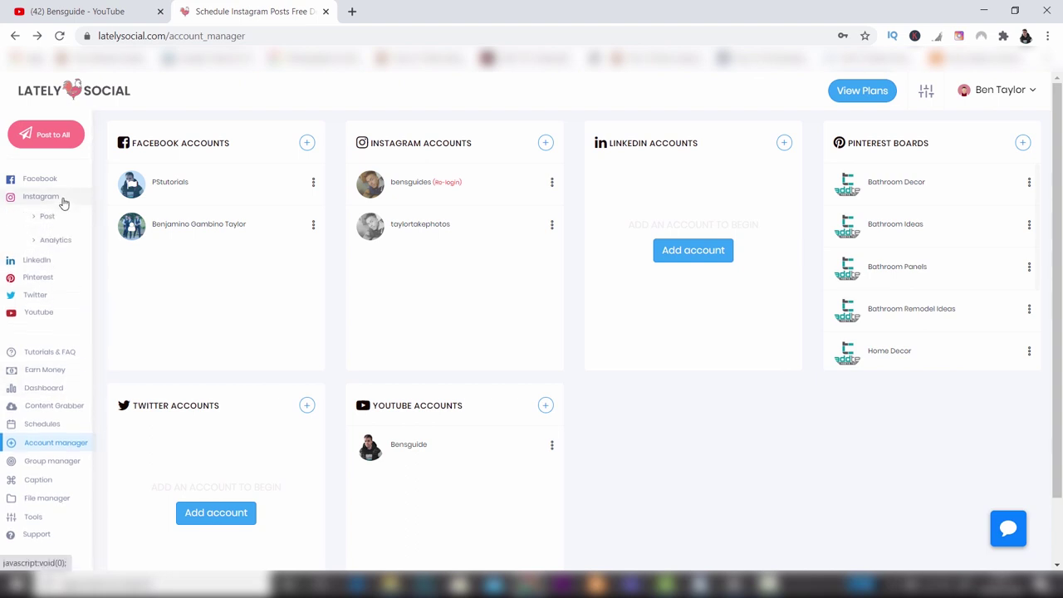
pyautogui.click(53, 218)
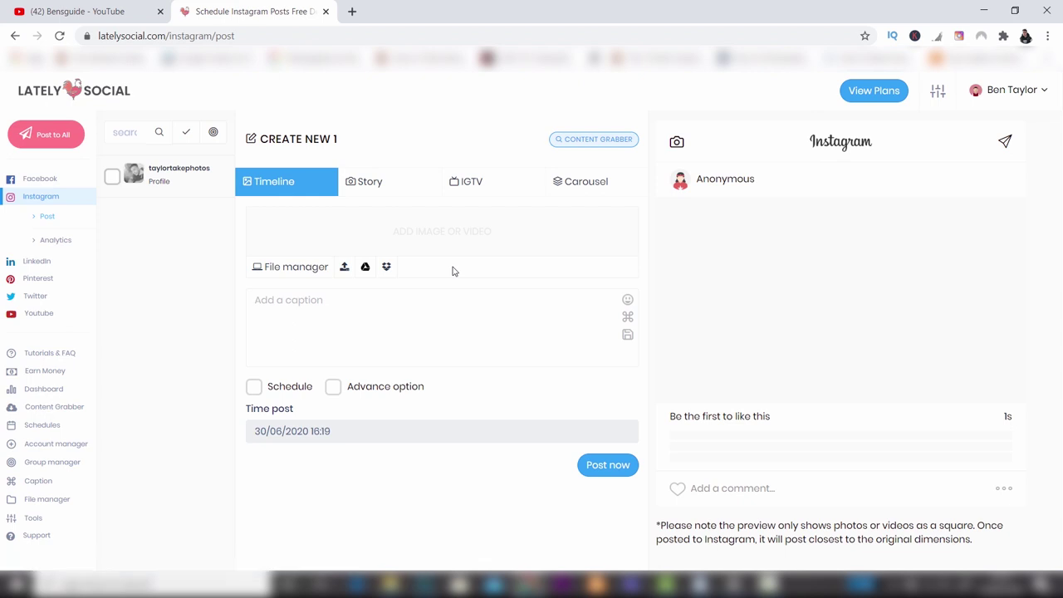
pyautogui.click(114, 178)
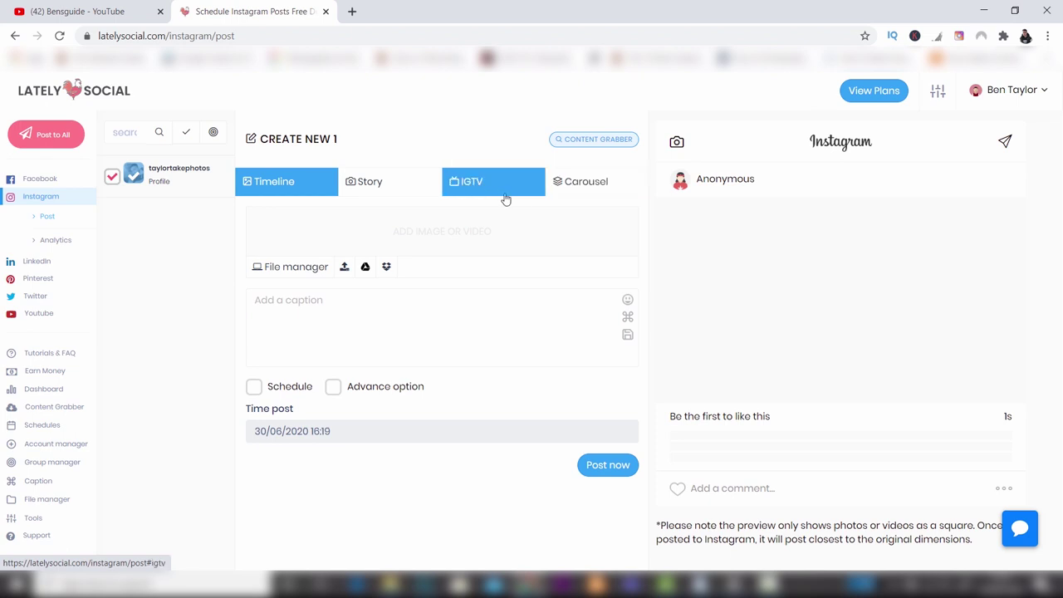
# Upload the image "tile effect bathroom panels (8).png" from the Downloads folder to the timeline post.
pyautogui.click(345, 270)
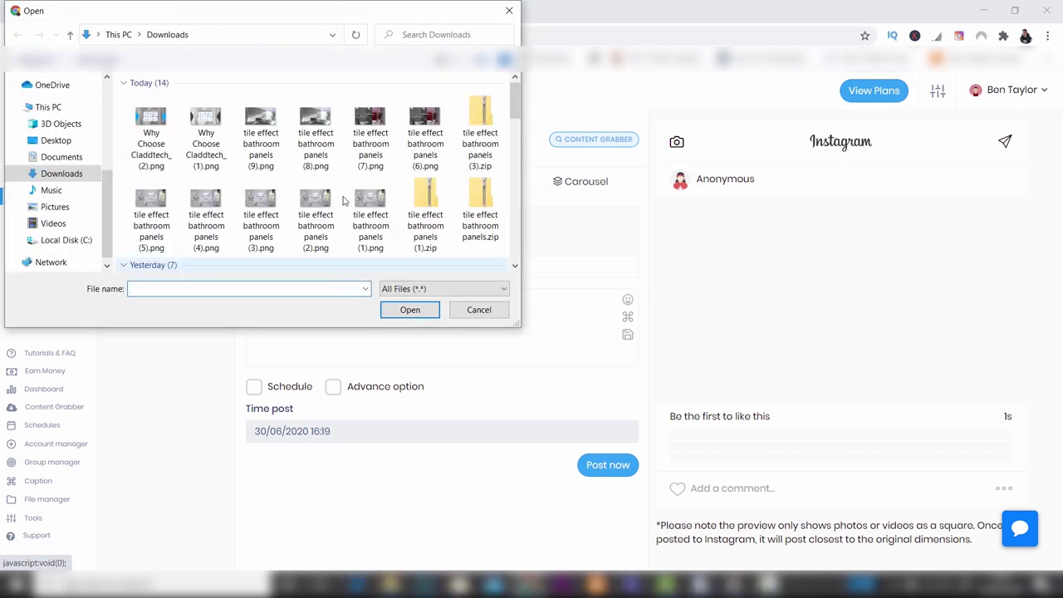
pyautogui.click(324, 129)
pyautogui.click(395, 315)
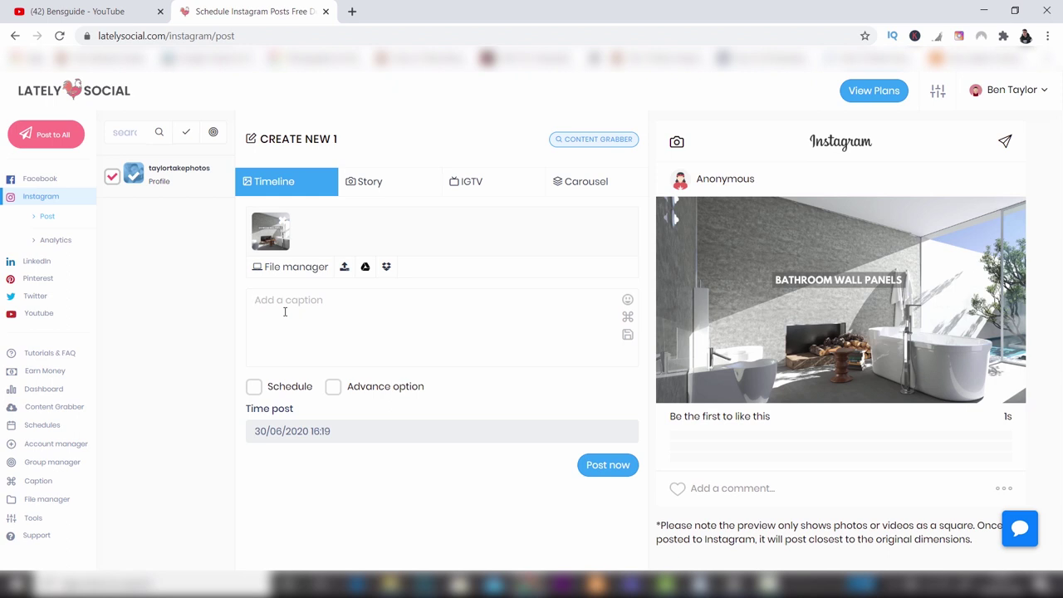
# Write "This a bathroom" as the first caption line and leave a blank line below it.
pyautogui.write('This a bathr')
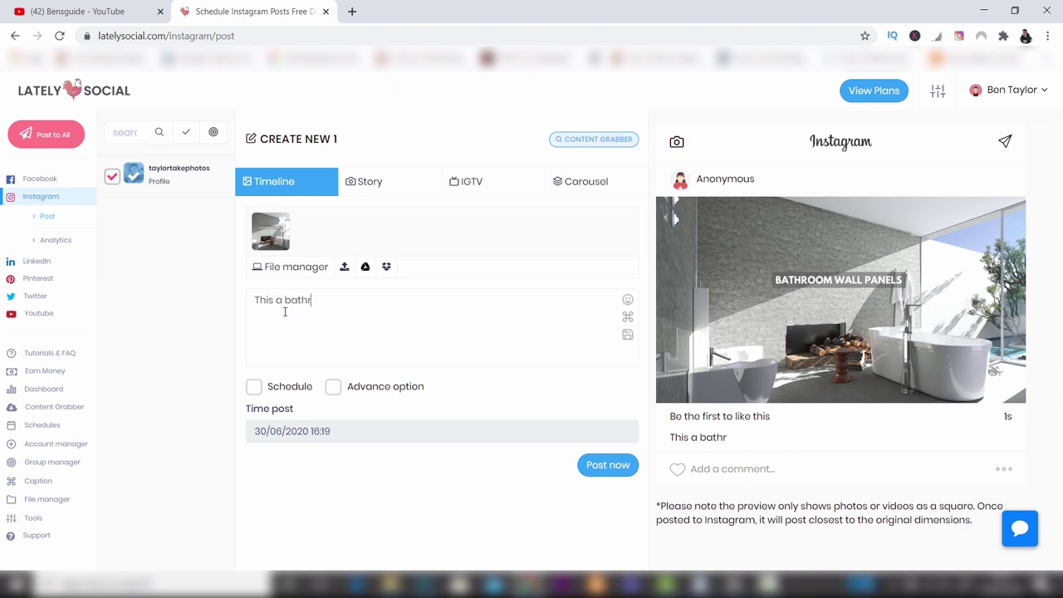
pyautogui.write('oom')
pyautogui.press('Return')
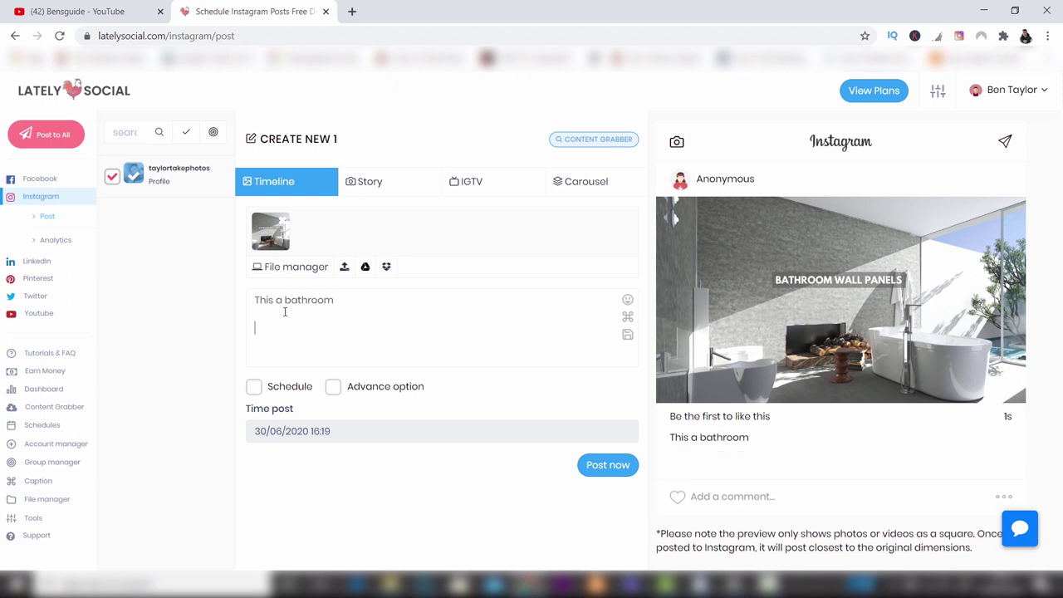
# Add the hashtag line "#bath xbathroom #bathroomstyle" to the caption.
pyautogui.write('#bath xbathroom ')
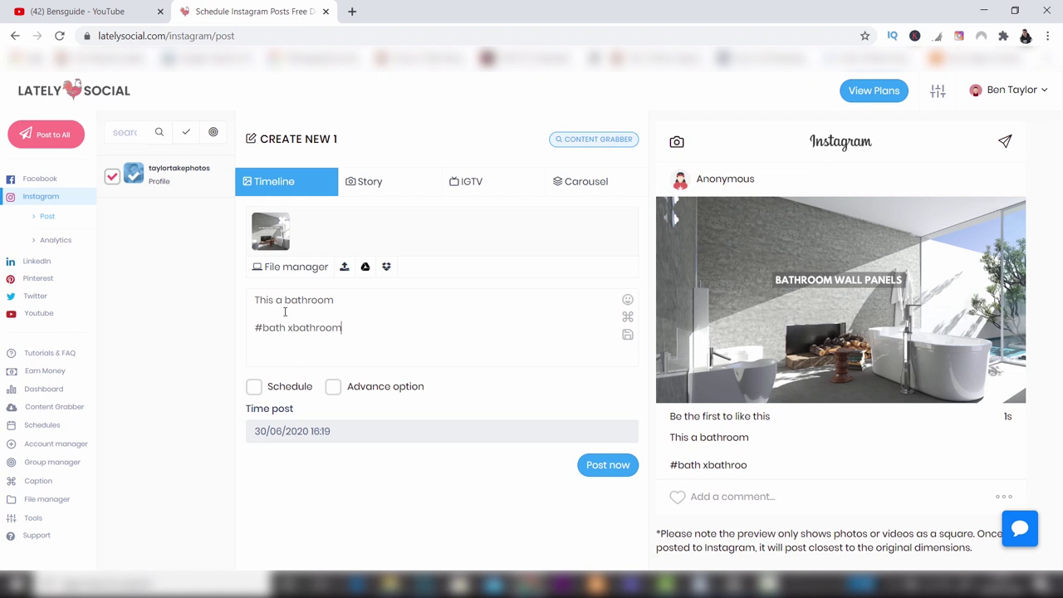
pyautogui.write('xbathroom')
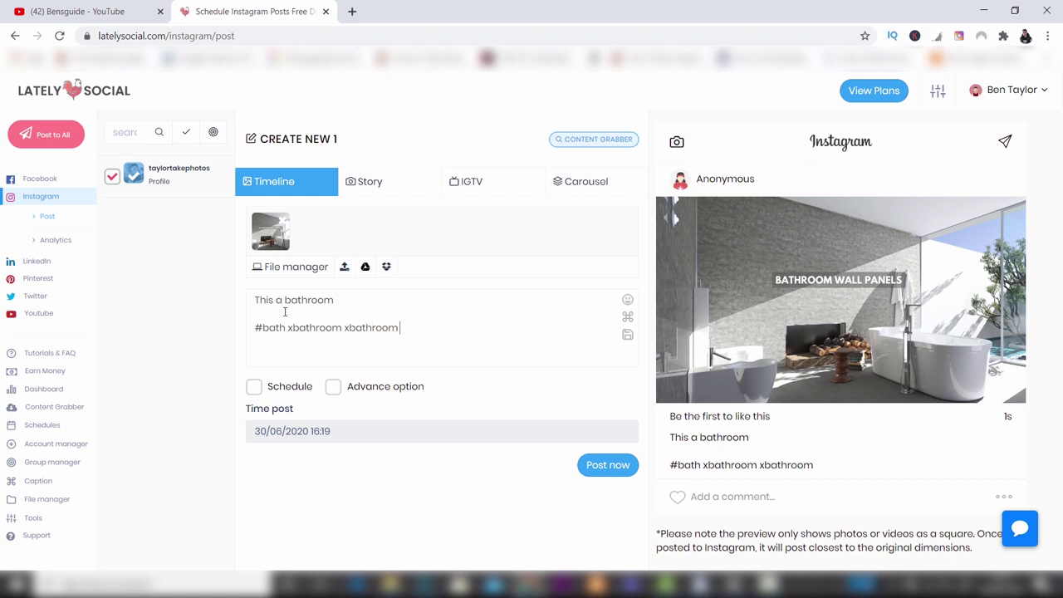
pyautogui.write('styk')
pyautogui.write('le')
pyautogui.hotkey('ctrl', 'Left')
pyautogui.press('Delete')
pyautogui.write('#')
pyautogui.click(440, 327)
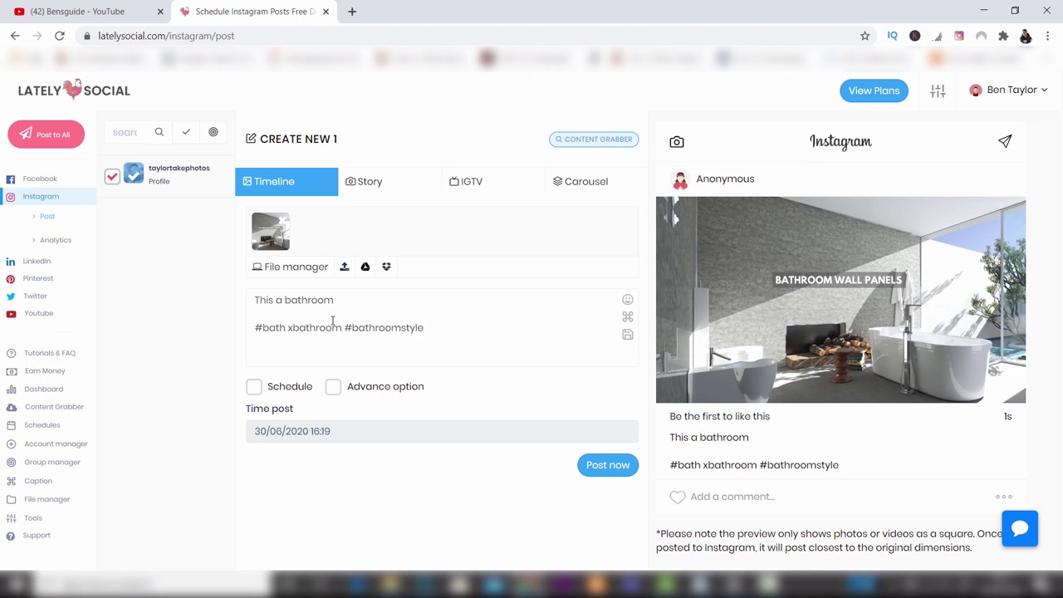
# Turn on scheduling for the post and set its time to 30/06/2020 18:00.
pyautogui.click(254, 387)
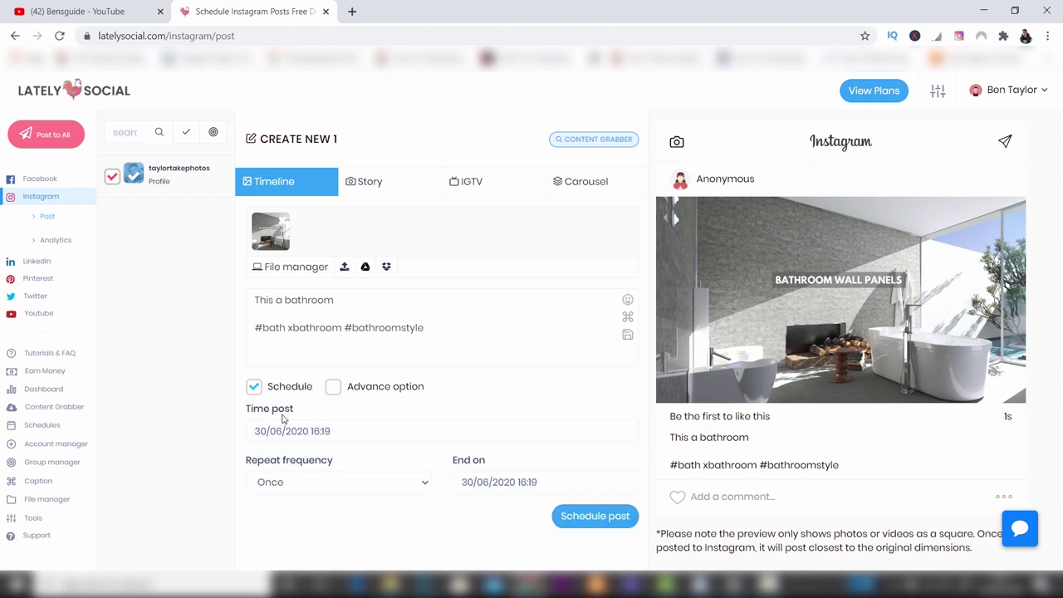
pyautogui.click(326, 432)
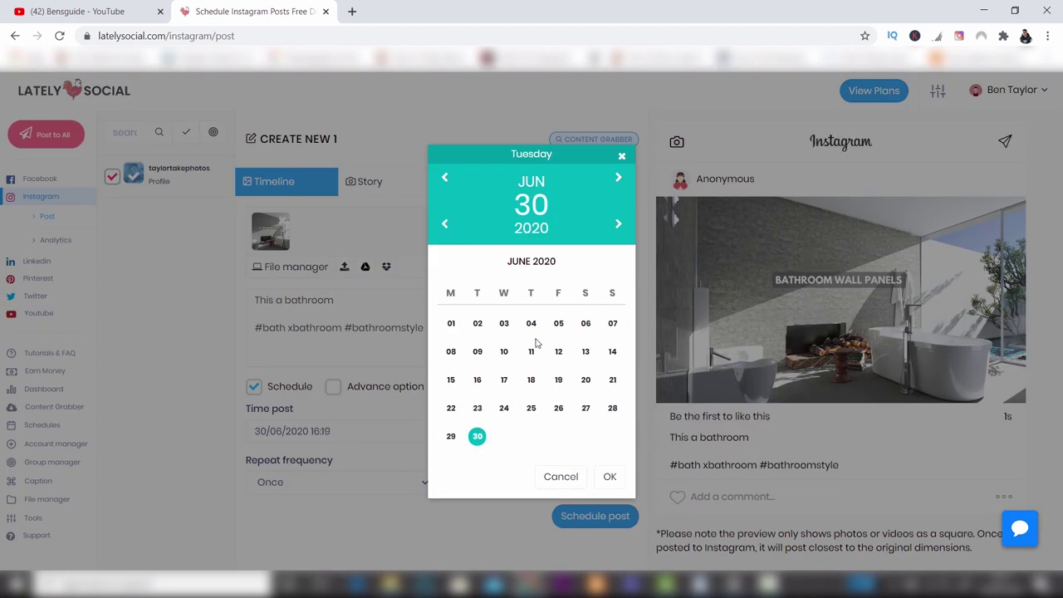
pyautogui.click(617, 226)
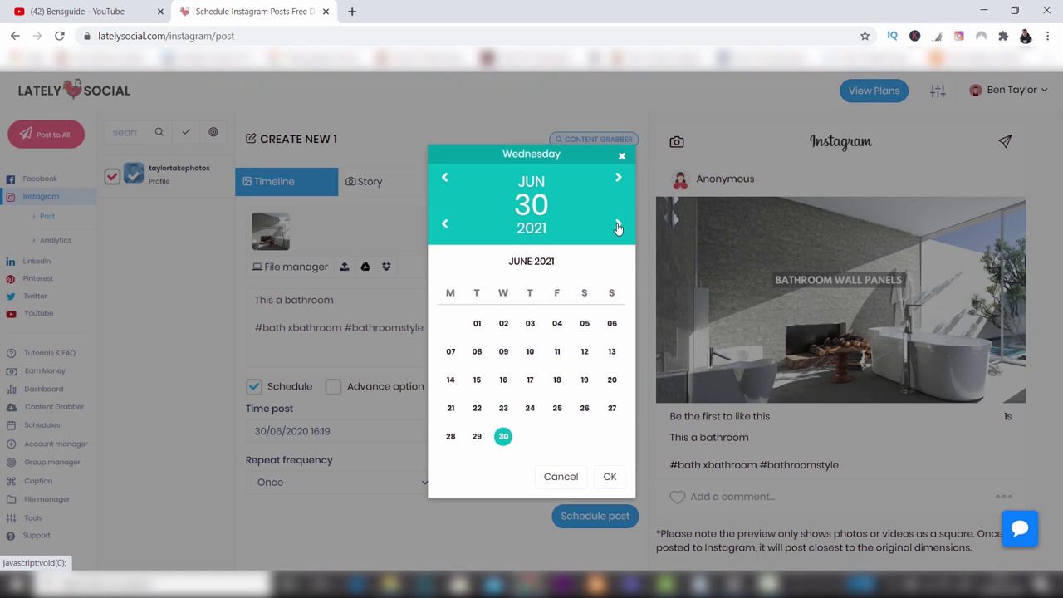
pyautogui.click(446, 226)
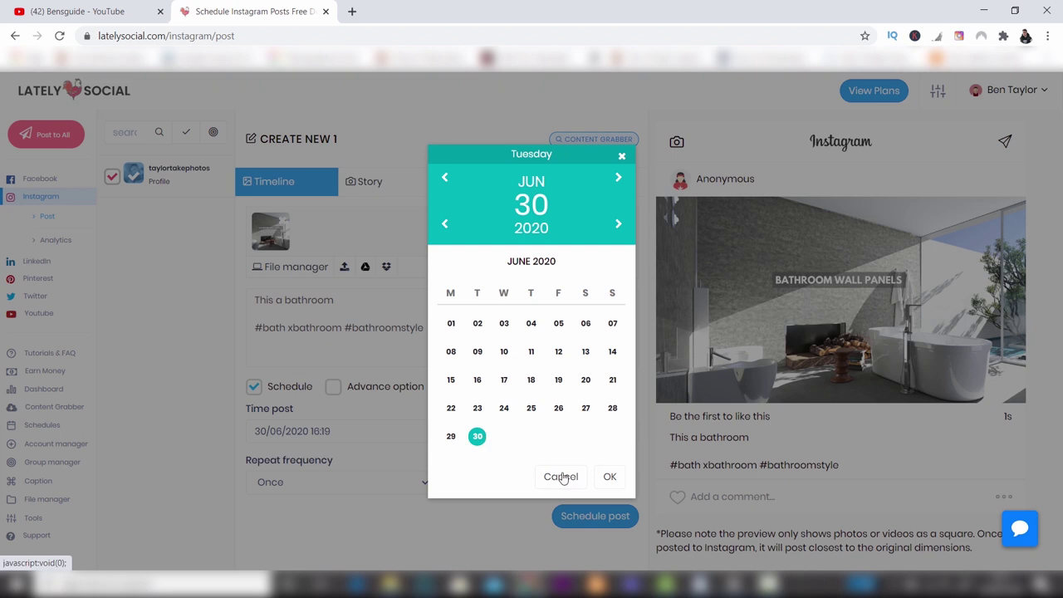
pyautogui.click(610, 477)
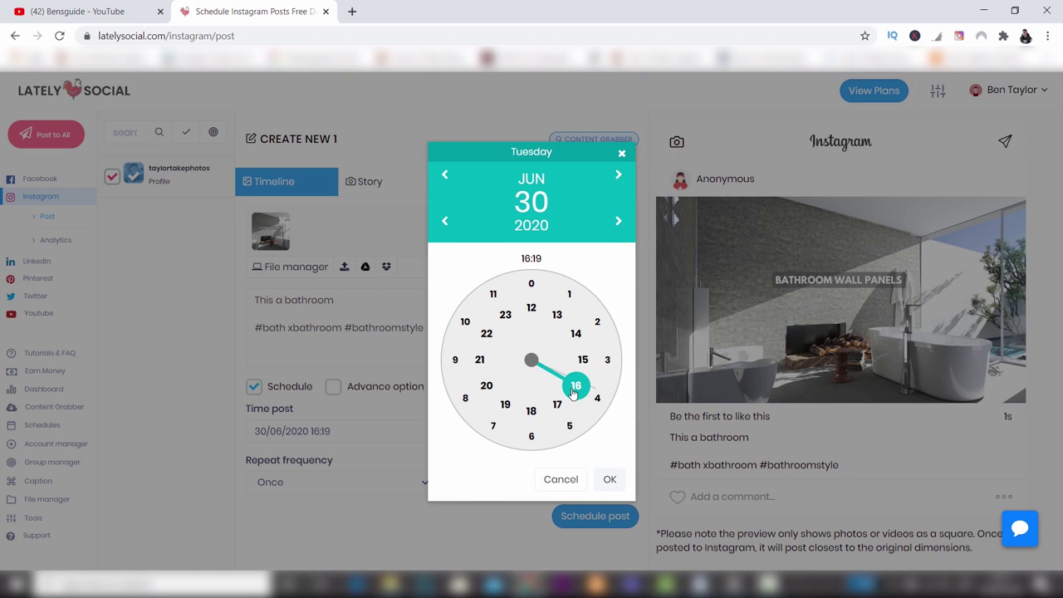
pyautogui.click(531, 410)
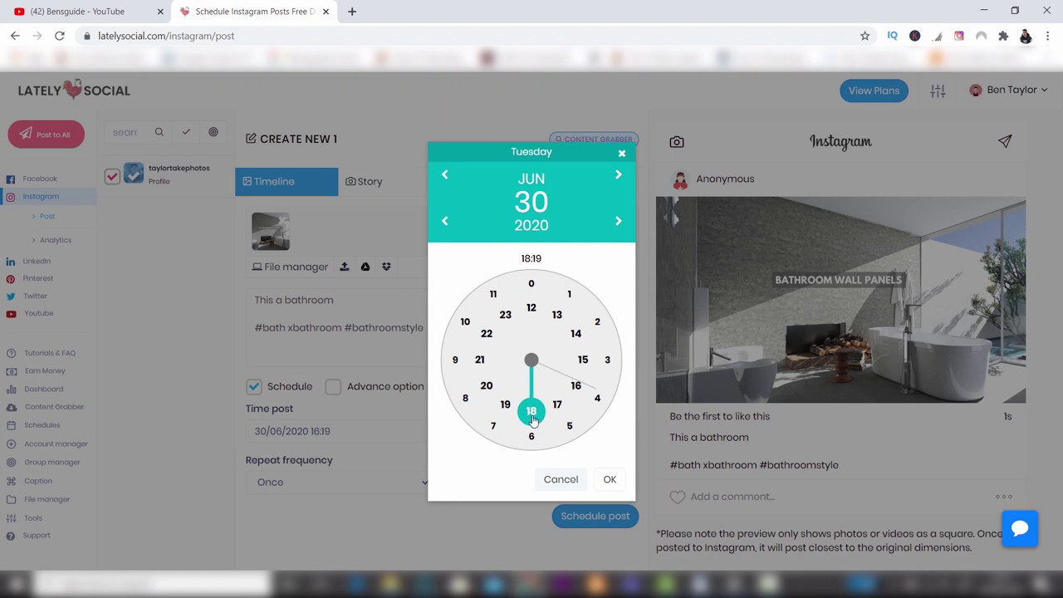
pyautogui.click(610, 480)
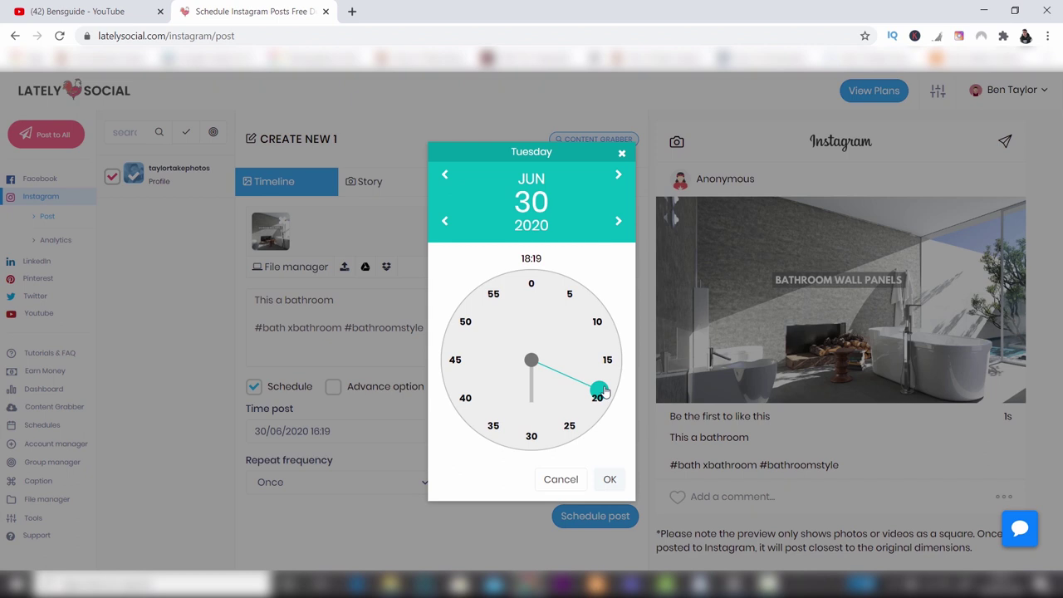
pyautogui.click(533, 283)
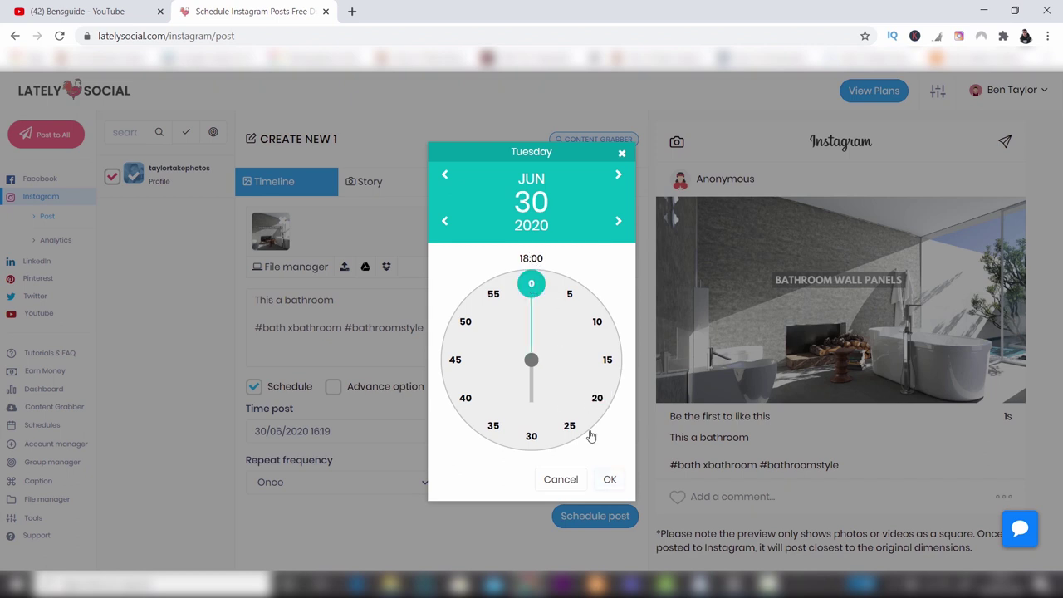
pyautogui.click(610, 479)
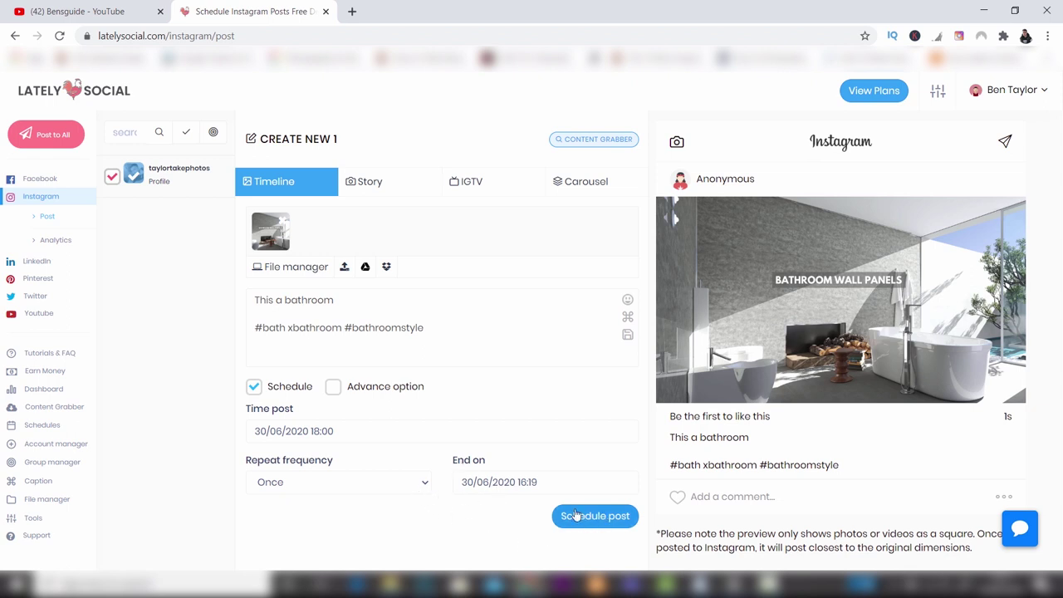
# Enable the post's advance options and correct "xbathroom" in the caption to "#bathroom".
pyautogui.click(333, 388)
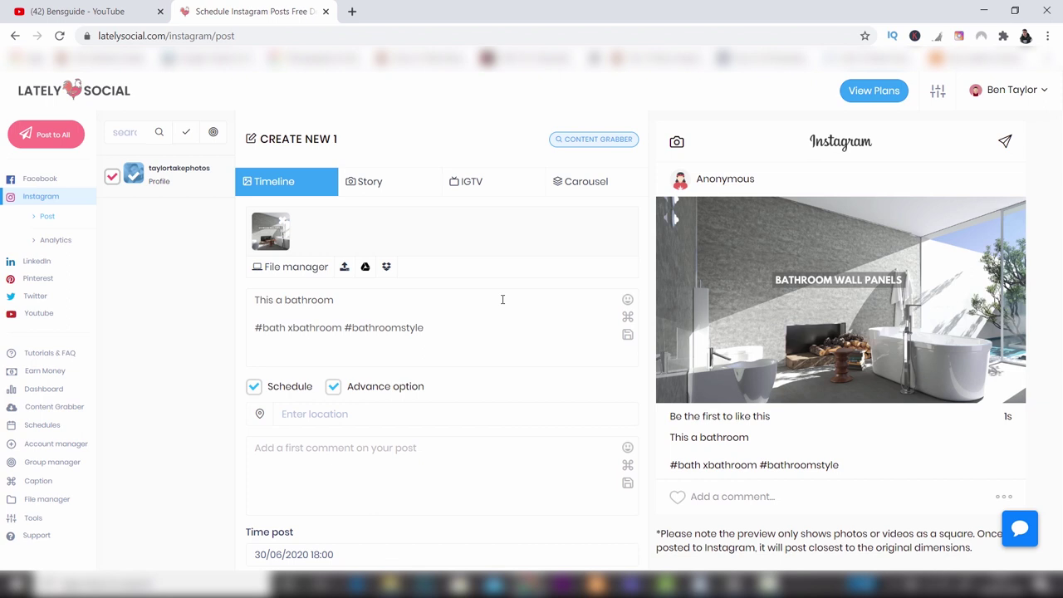
pyautogui.press('BackSpace')
pyautogui.write('#')
pyautogui.scroll(-2, 650, 266)
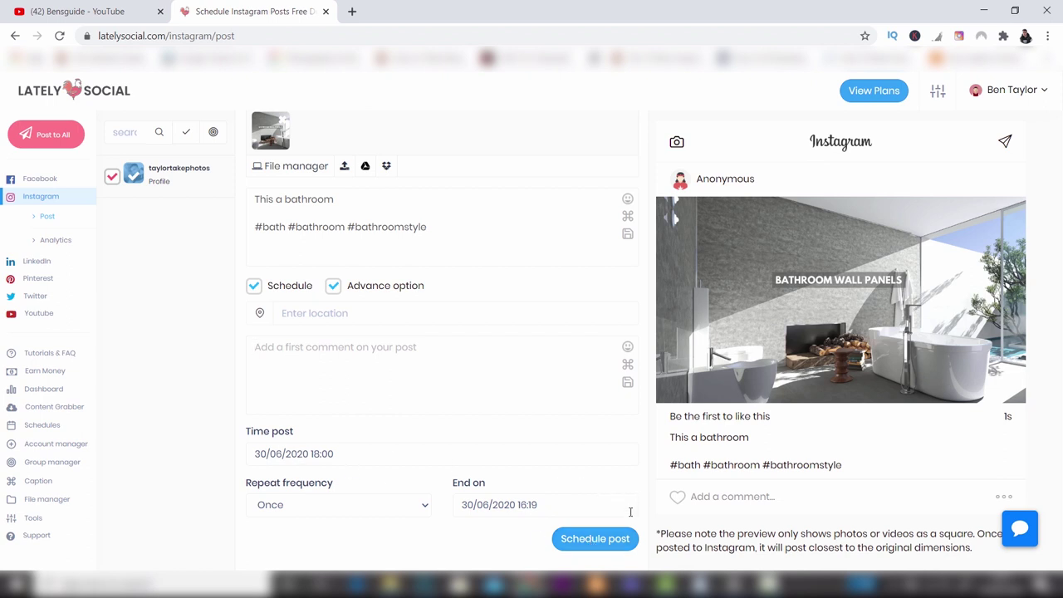
# View the Schedules calendar with the queued posts and return to the Instagram post page.
pyautogui.click(42, 426)
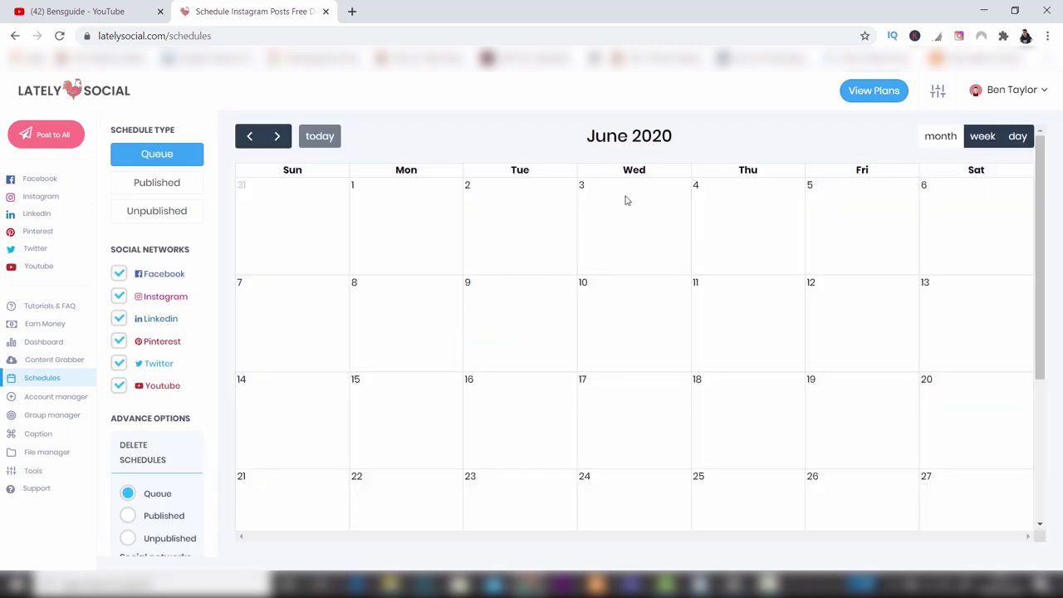
pyautogui.click(41, 197)
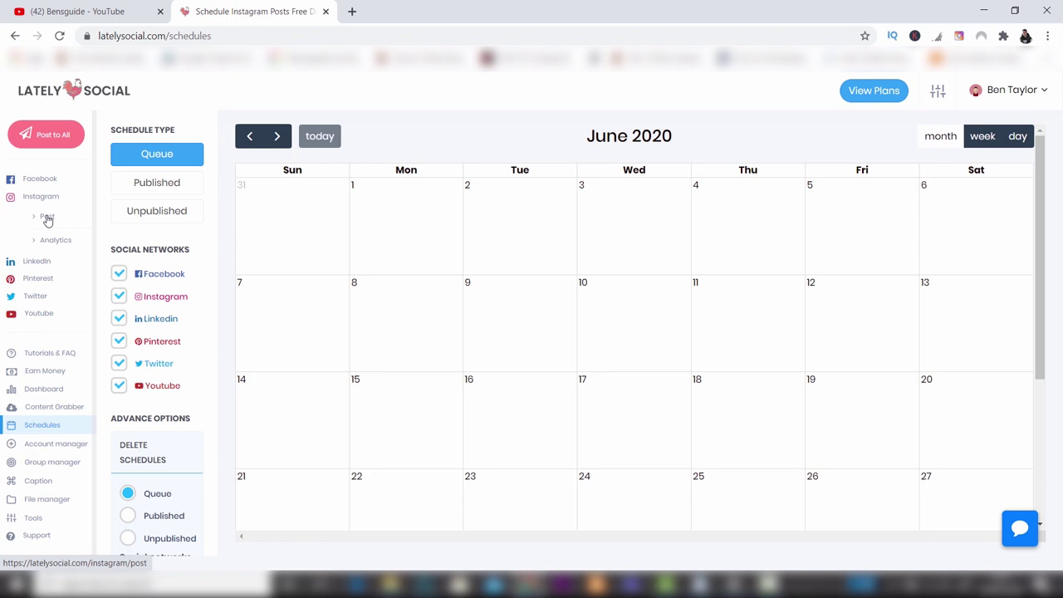
pyautogui.click(47, 218)
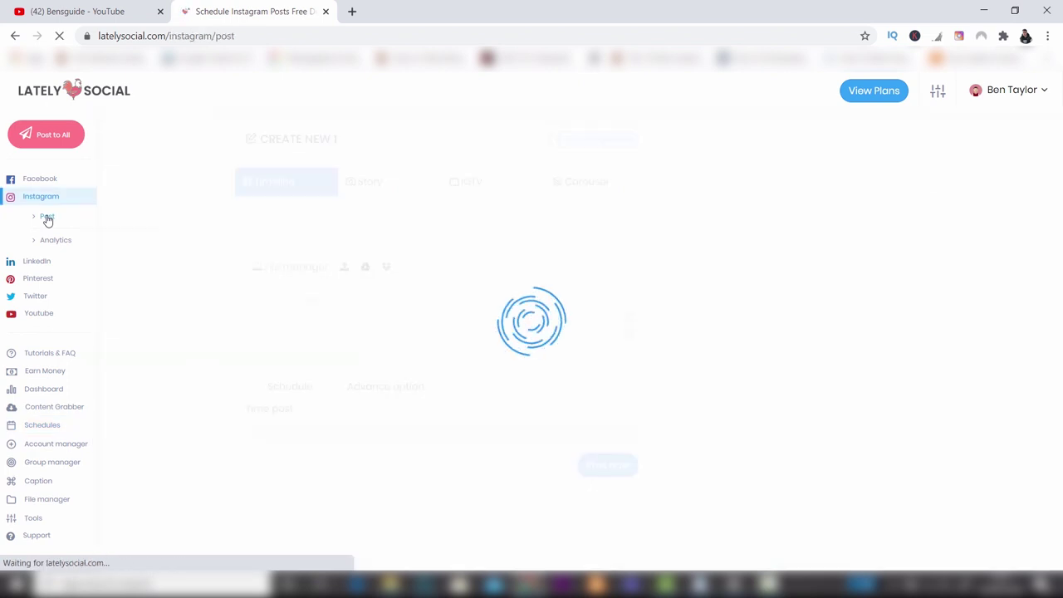